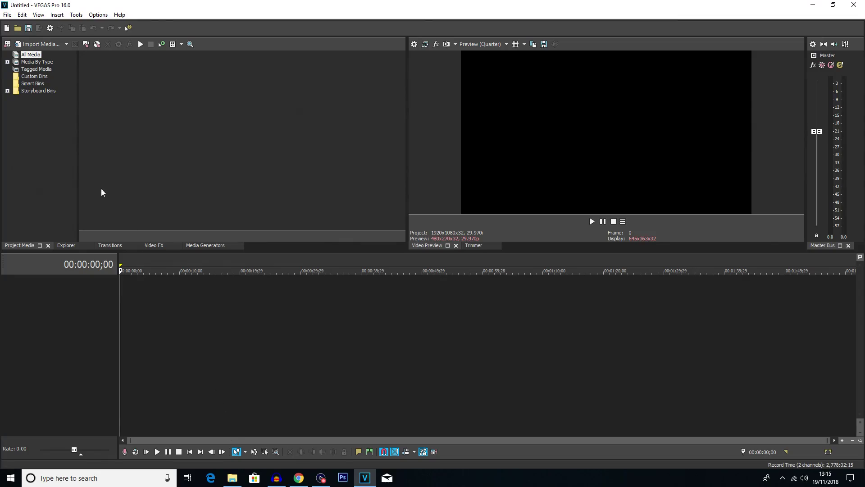
# Import DSC_0101.MOV and DSC_0102.MOV from the Footage folder into the project media.
pyautogui.click(37, 44)
pyautogui.keyDown('shift'); pyautogui.click(561, 192); pyautogui.keyUp('shift')
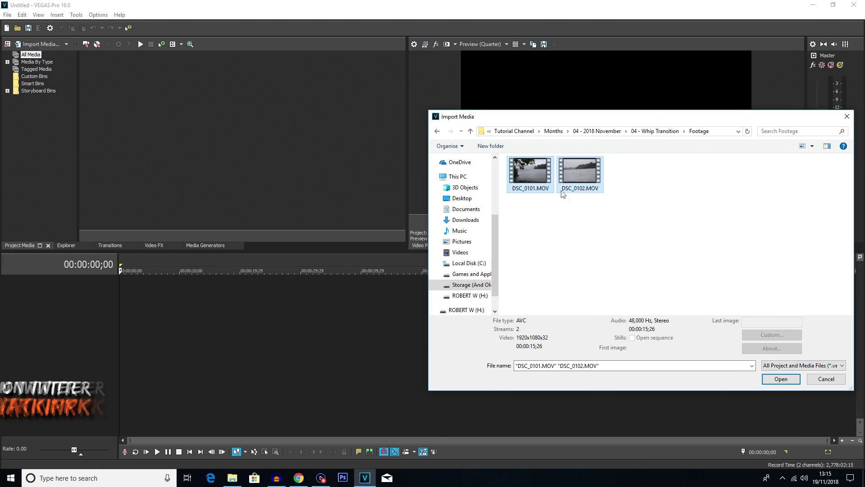
pyautogui.click(782, 379)
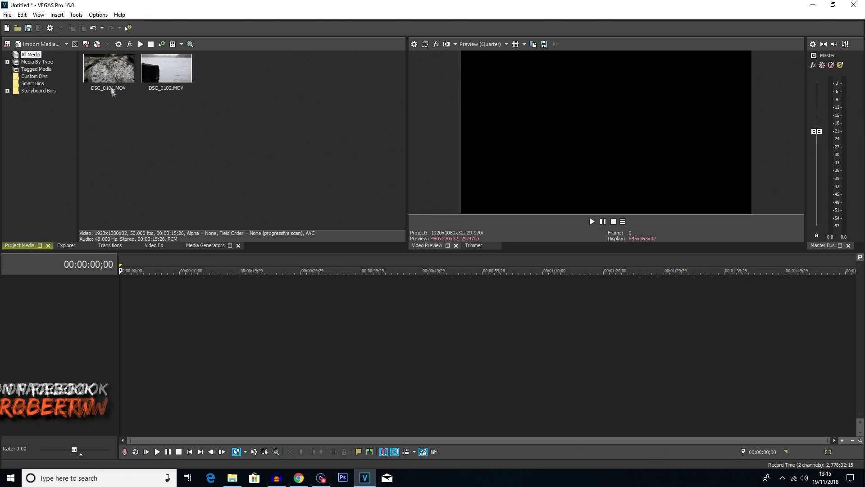
# Place both imported clips on the timeline from its start and match the project video settings to the media.
pyautogui.moveTo(123, 97); pyautogui.dragTo(180, 68)
pyautogui.moveTo(141, 89); pyautogui.dragTo(104, 303)
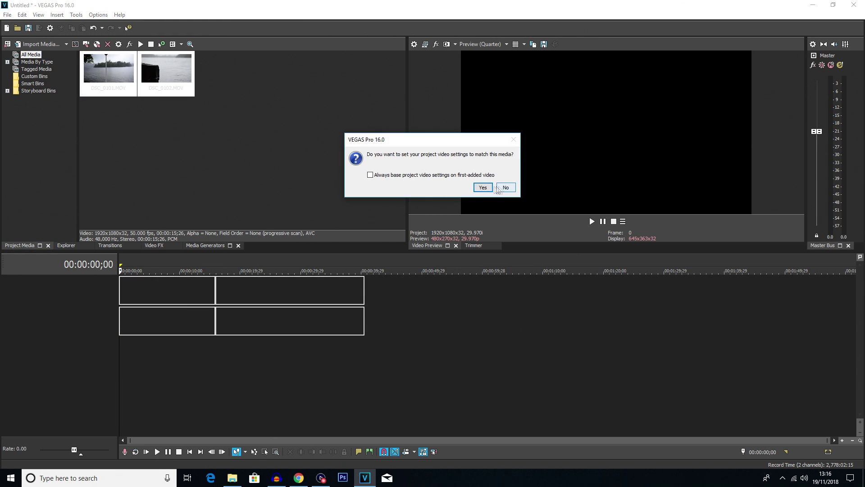
pyautogui.click(488, 188)
# Scrub and play through the DSC_0101 clip on the timeline to examine its whip pan from rock to lake.
pyautogui.click(159, 350)
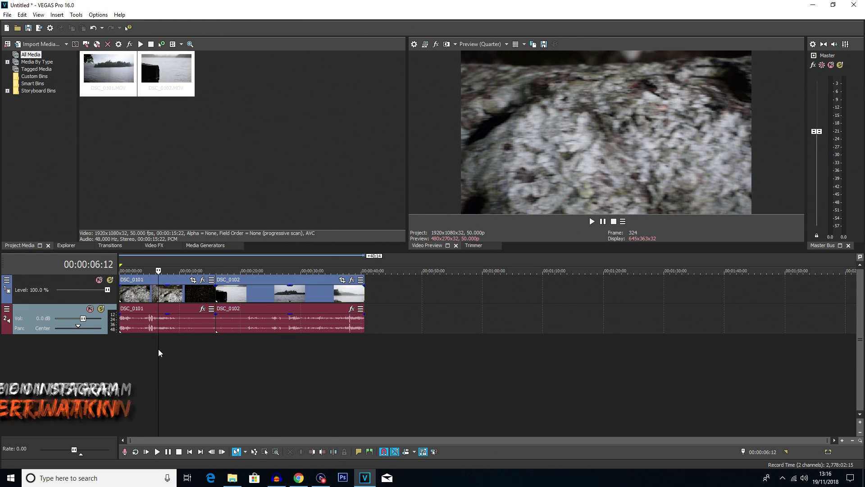
pyautogui.click(141, 351)
pyautogui.click(129, 350)
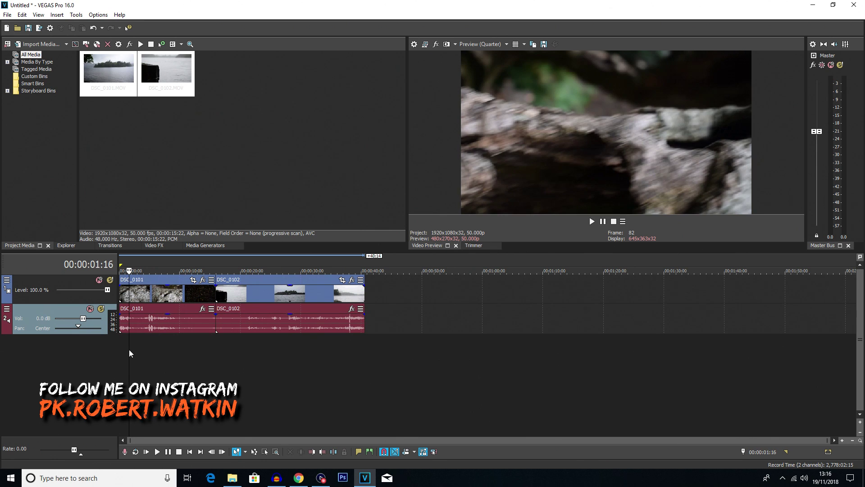
pyautogui.press('space')
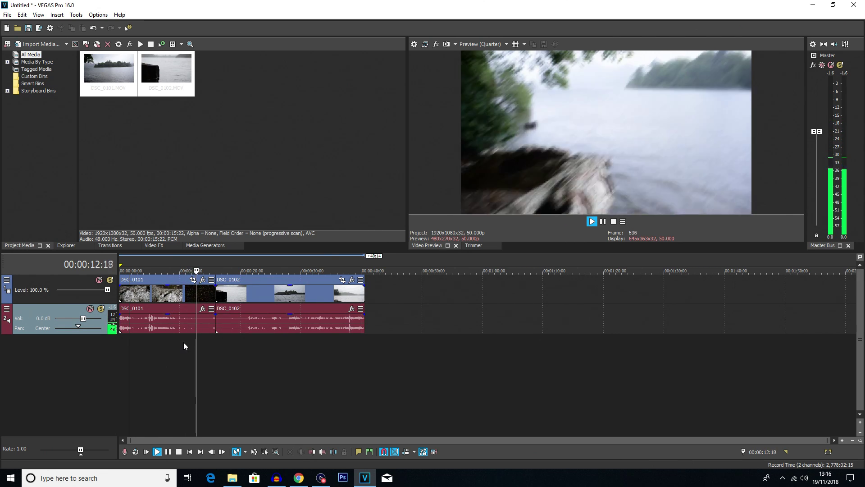
pyautogui.press('space')
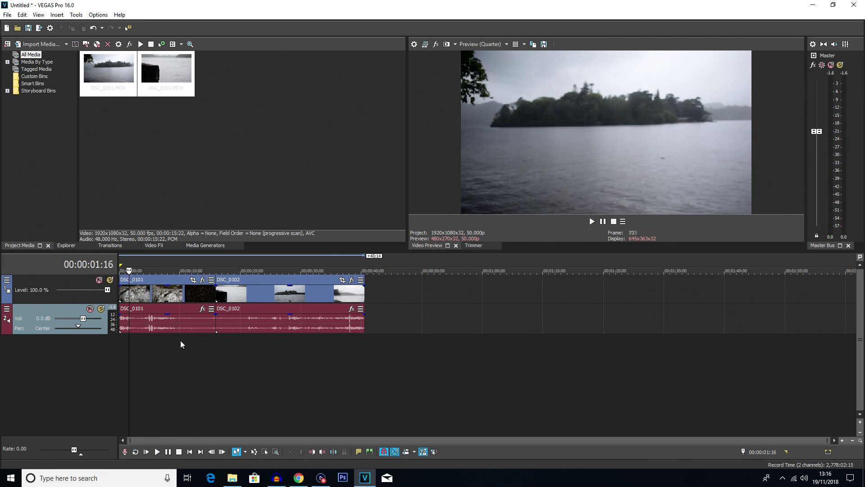
pyautogui.click(181, 340)
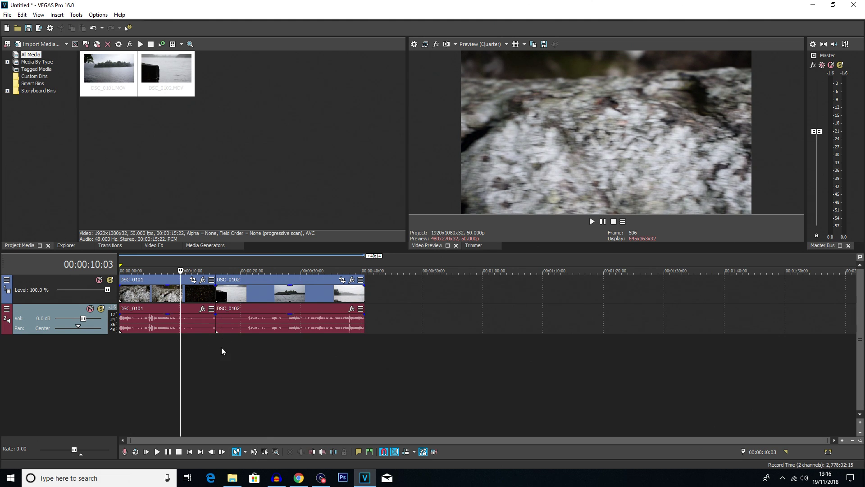
pyautogui.click(221, 349)
pyautogui.click(200, 346)
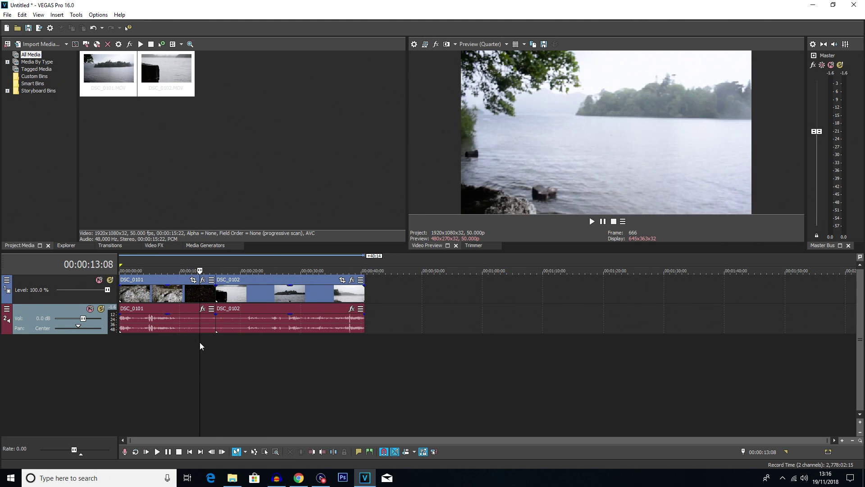
# Scrub through the DSC_0102 clip to examine its camera movement.
pyautogui.click(282, 339)
pyautogui.click(325, 341)
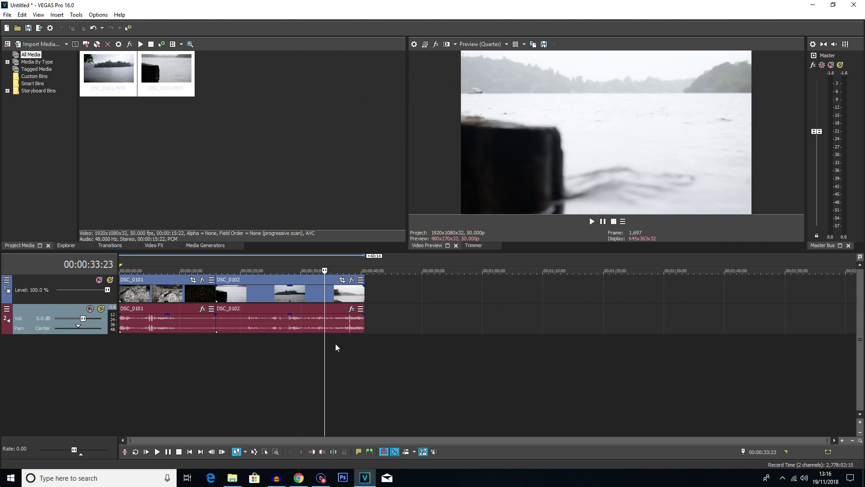
pyautogui.click(335, 343)
pyautogui.click(305, 343)
pyautogui.click(291, 343)
pyautogui.click(318, 343)
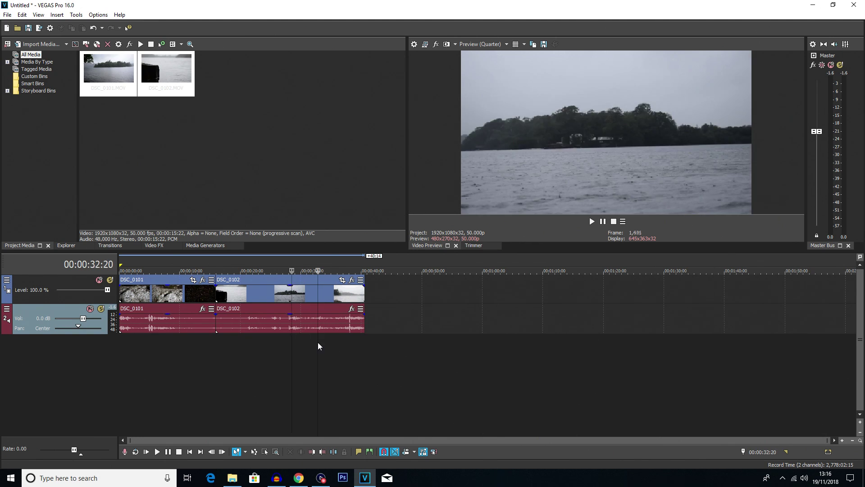
pyautogui.click(271, 342)
pyautogui.click(325, 343)
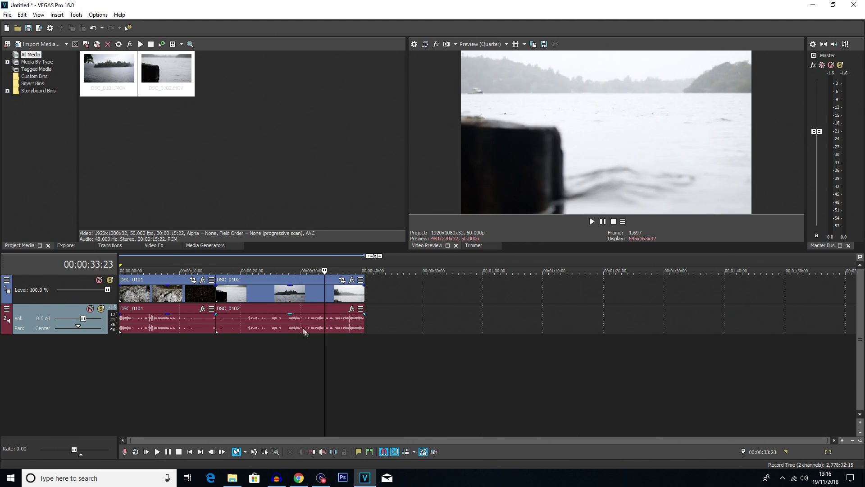
# Reorder the clips so DSC_0102 starts the timeline and DSC_0101 follows directly after it.
pyautogui.moveTo(170, 295); pyautogui.dragTo(442, 296)
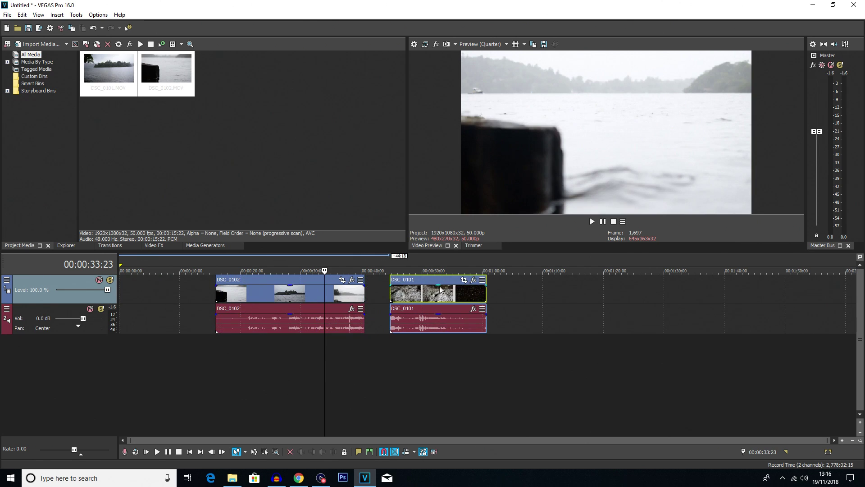
pyautogui.moveTo(322, 296); pyautogui.dragTo(314, 295)
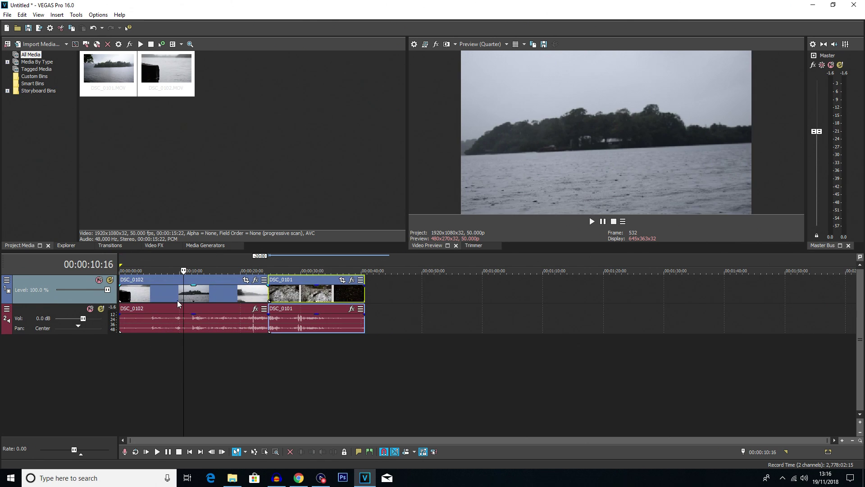
pyautogui.click(178, 302)
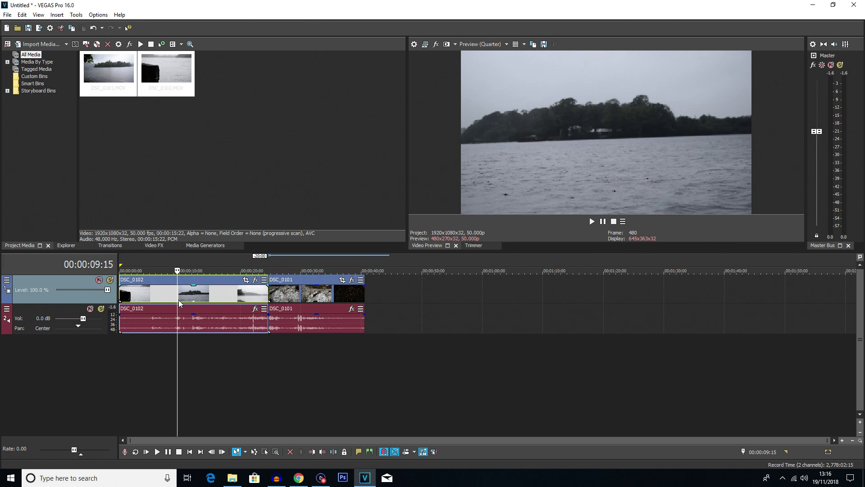
# Scrub and play the DSC_0101 clip in its new place to look for the start of the whip pan.
pyautogui.click(214, 300)
pyautogui.click(280, 297)
pyautogui.click(287, 296)
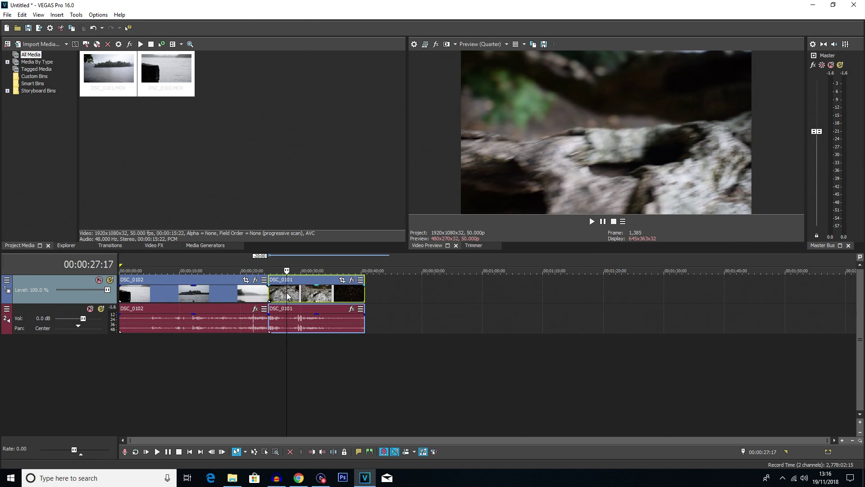
pyautogui.click(303, 296)
pyautogui.click(321, 295)
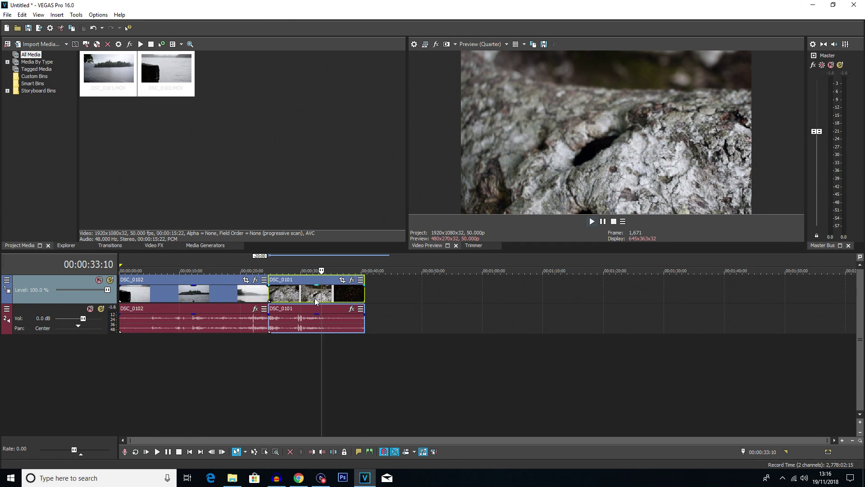
pyautogui.press('space')
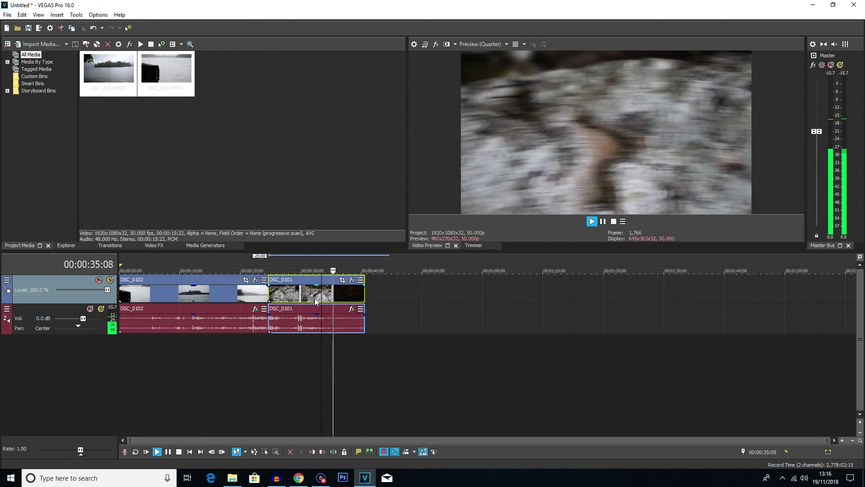
pyautogui.press('space')
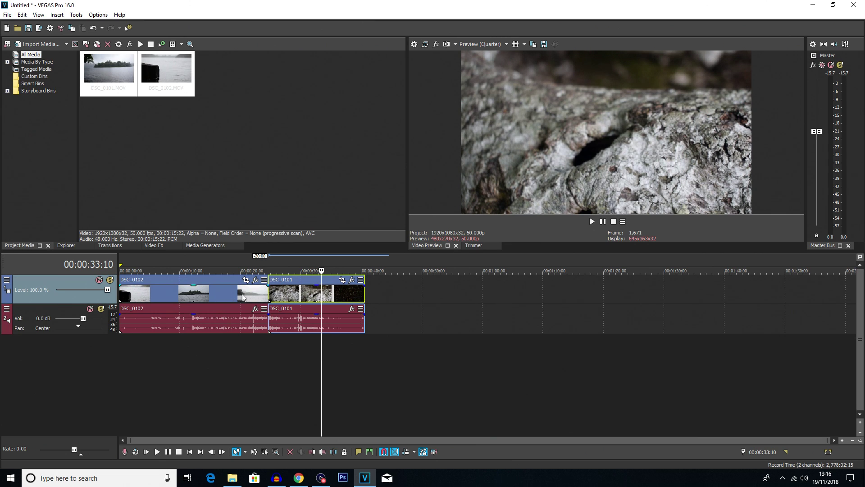
# Play the second half of the DSC_0102 clip to check which part to use.
pyautogui.click(213, 293)
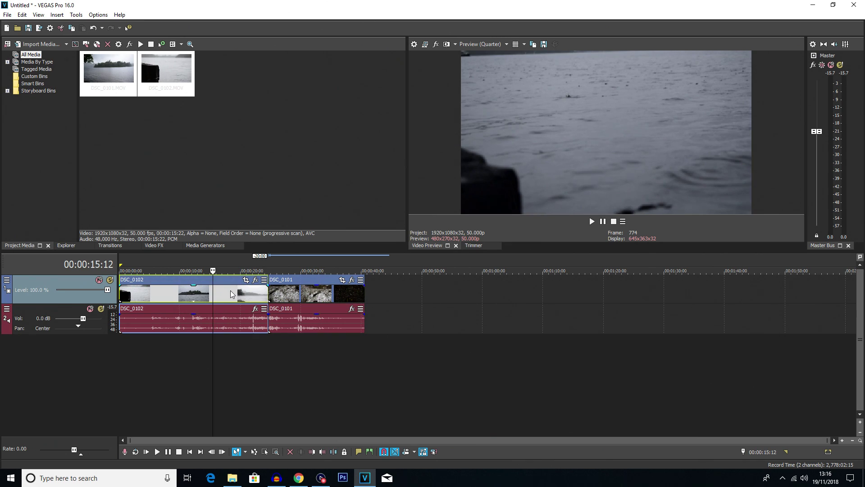
pyautogui.press('space')
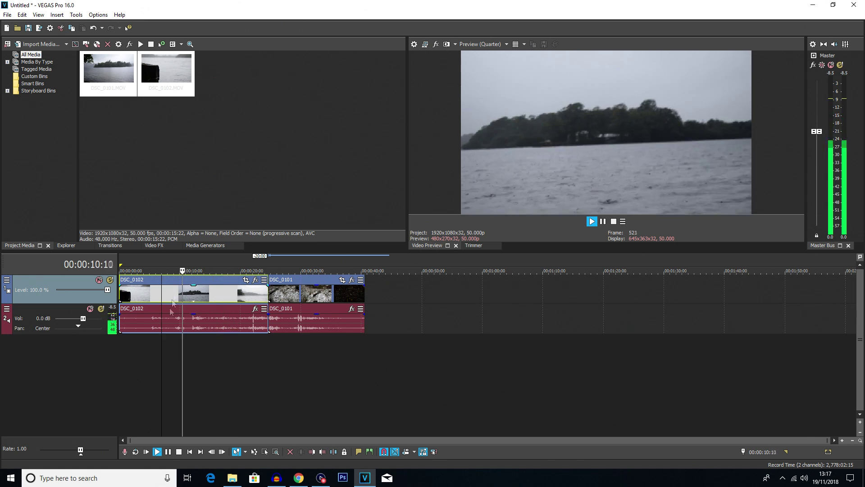
pyautogui.scroll(4, 166, 337)
pyautogui.press('space')
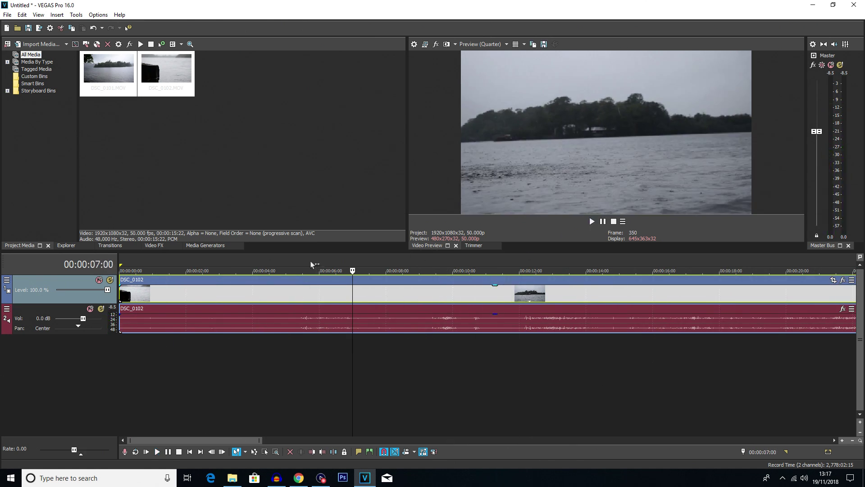
# Split DSC_0102 at about 5.7 seconds, delete the opening part and have the remaining footage start the timeline.
pyautogui.click(310, 295)
pyautogui.press('s')
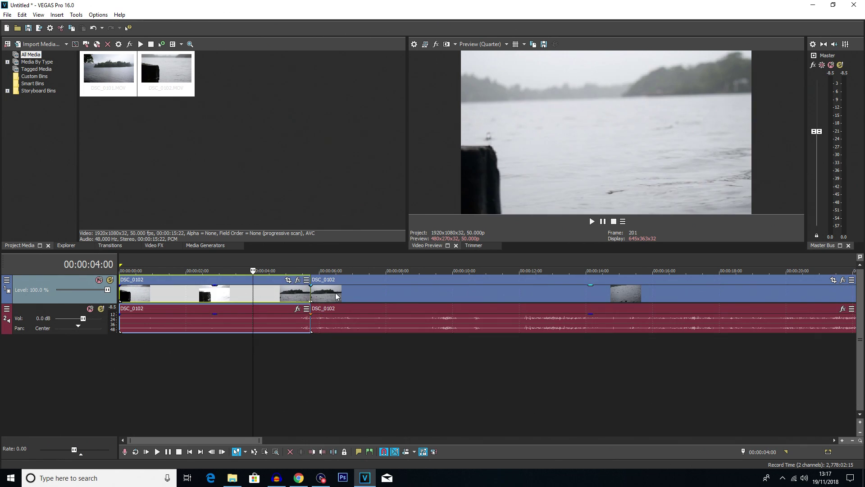
pyautogui.press('Delete')
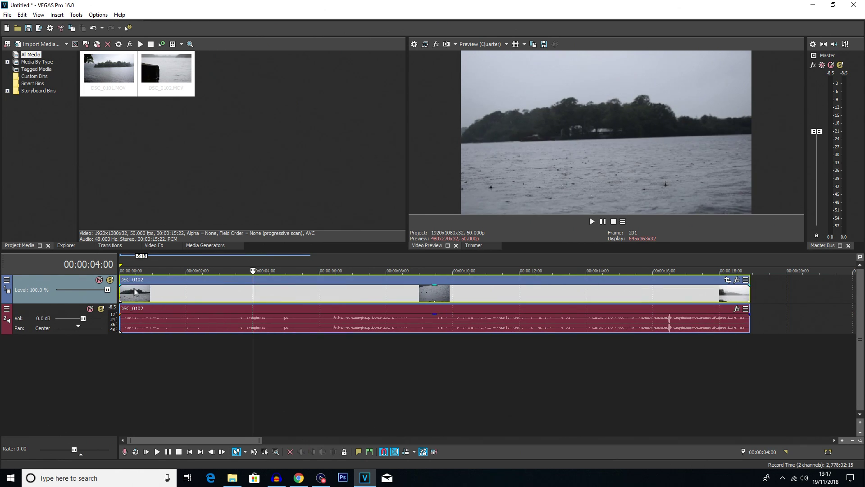
# Split DSC_0102 at about 5.9 seconds, just as the camera holds on the island, and delete everything after the split.
pyautogui.click(283, 293)
pyautogui.click(293, 293)
pyautogui.click(306, 295)
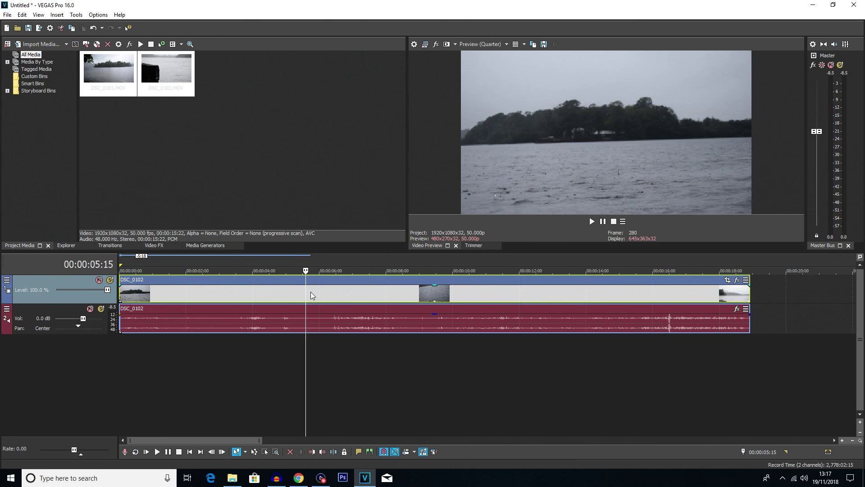
pyautogui.click(310, 295)
pyautogui.click(320, 295)
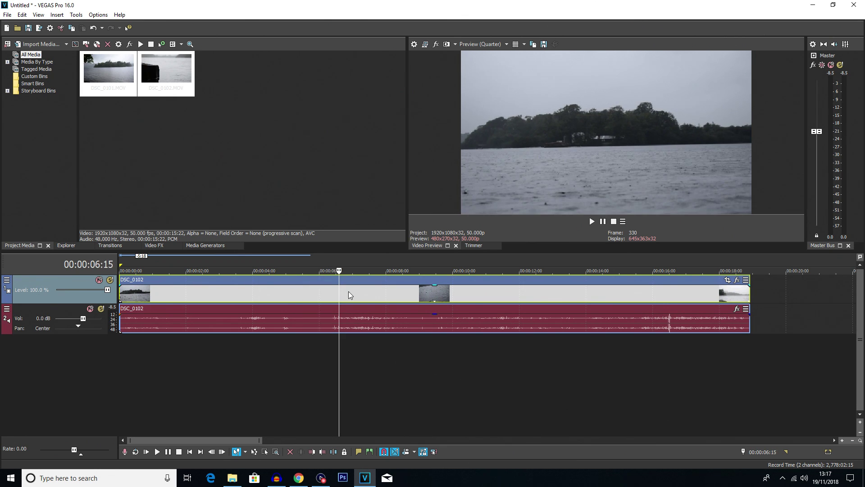
pyautogui.click(349, 292)
pyautogui.click(317, 293)
pyautogui.press('s')
pyautogui.click(383, 294)
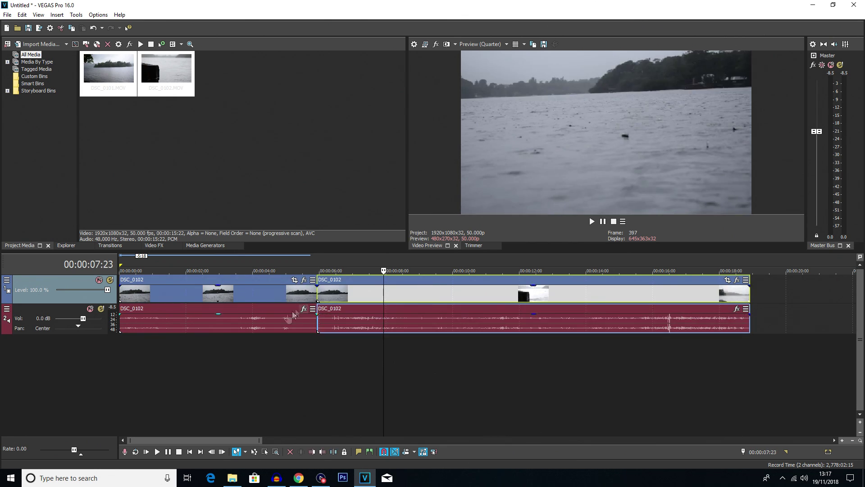
pyautogui.press('Delete')
# Play back the trimmed DSC_0102 clip.
pyautogui.click(145, 343)
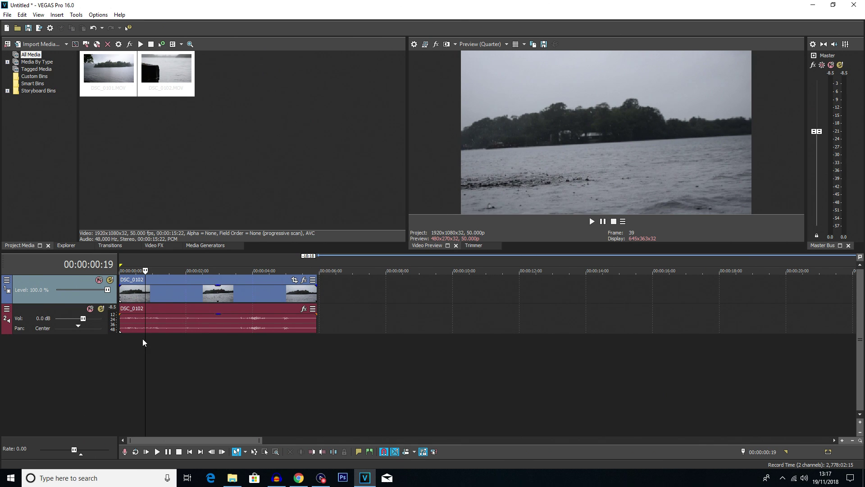
pyautogui.press('space')
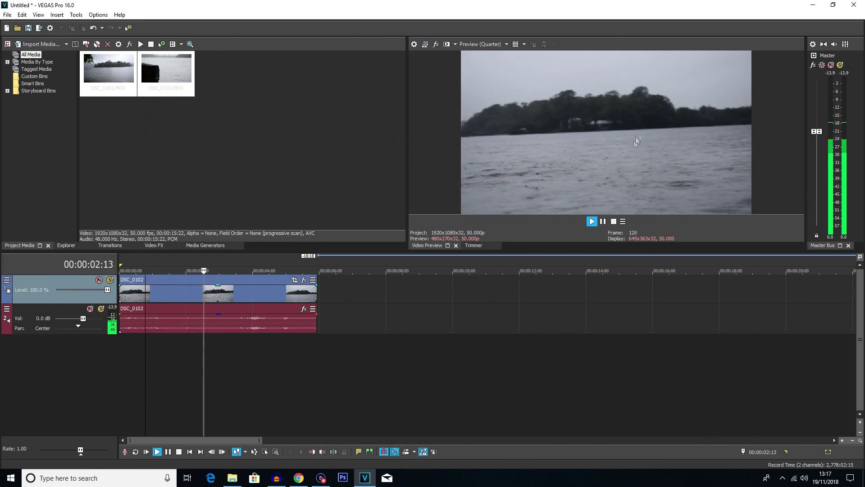
pyautogui.scroll(-2, 317, 393)
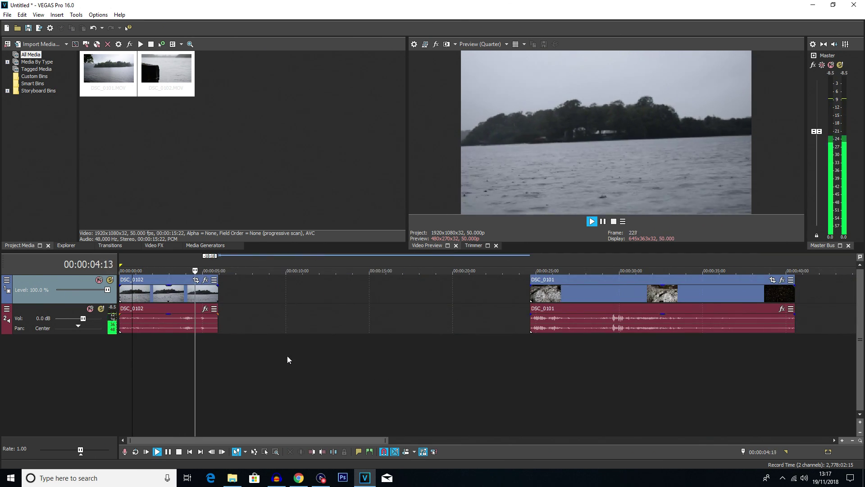
# Move the DSC_0101 clip earlier to start at about 9.6 seconds and play its middle to find the whip pan.
pyautogui.moveTo(595, 293); pyautogui.dragTo(344, 293)
pyautogui.click(397, 300)
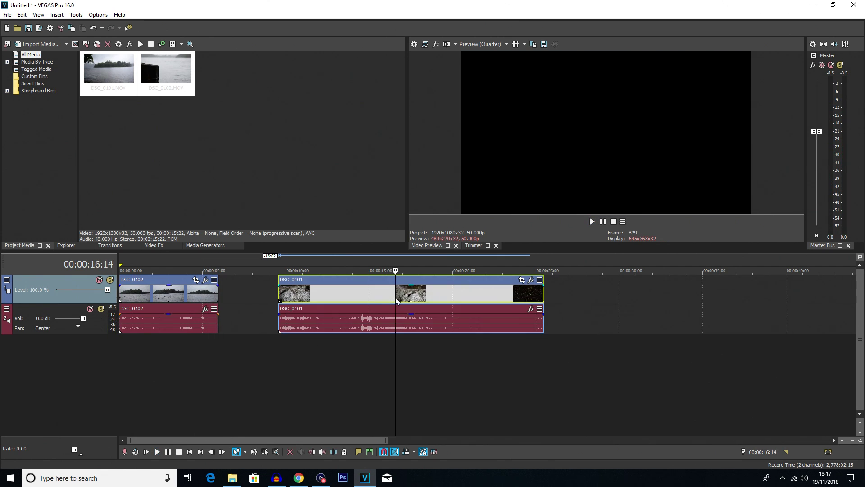
pyautogui.press('space')
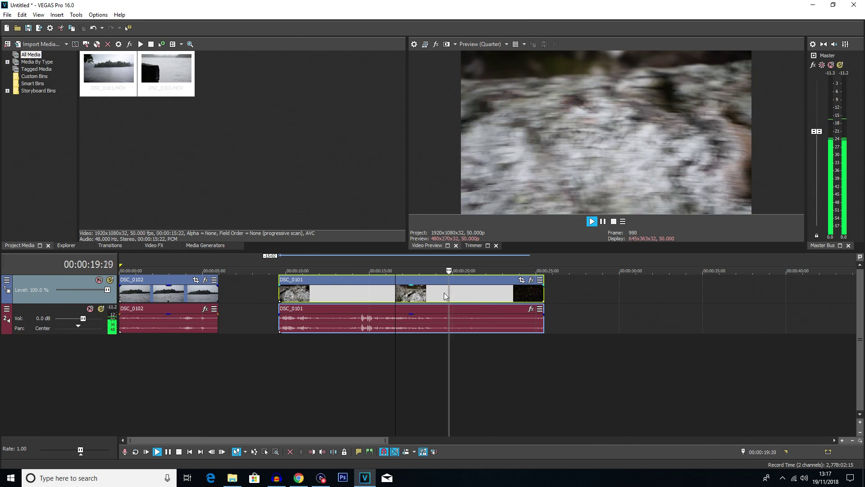
pyautogui.press('space')
# Split DSC_0101 at about 19.2 seconds on the timeline and delete the part before the split.
pyautogui.click(439, 297)
pyautogui.press('s')
pyautogui.click(407, 296)
pyautogui.press('Delete')
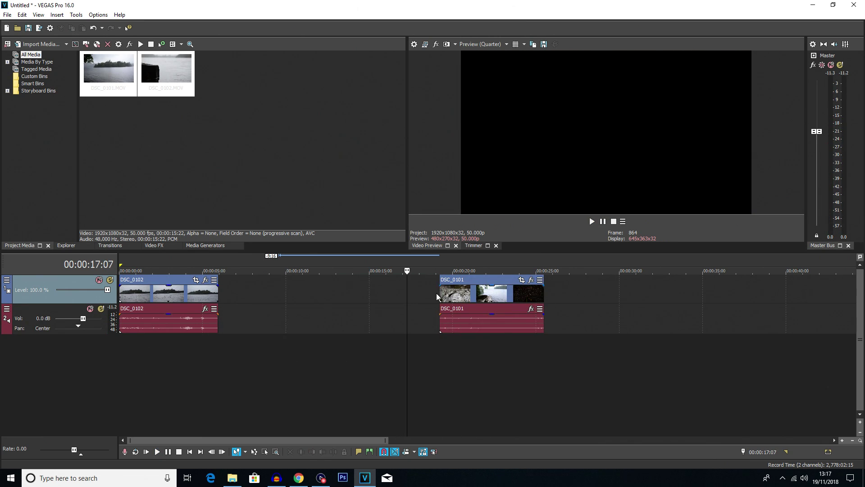
# Play the trimmed DSC_0101 clip from its start to check the whip pan.
pyautogui.click(438, 296)
pyautogui.press('space')
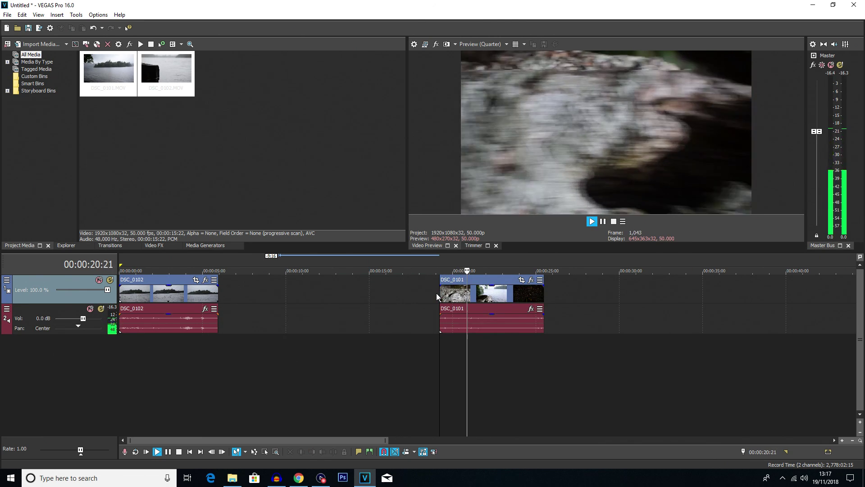
pyautogui.press('space')
# Move the trimmed DSC_0101 clip directly against the end of DSC_0102 and put the playhead shortly before the cut.
pyautogui.moveTo(492, 293); pyautogui.dragTo(270, 293)
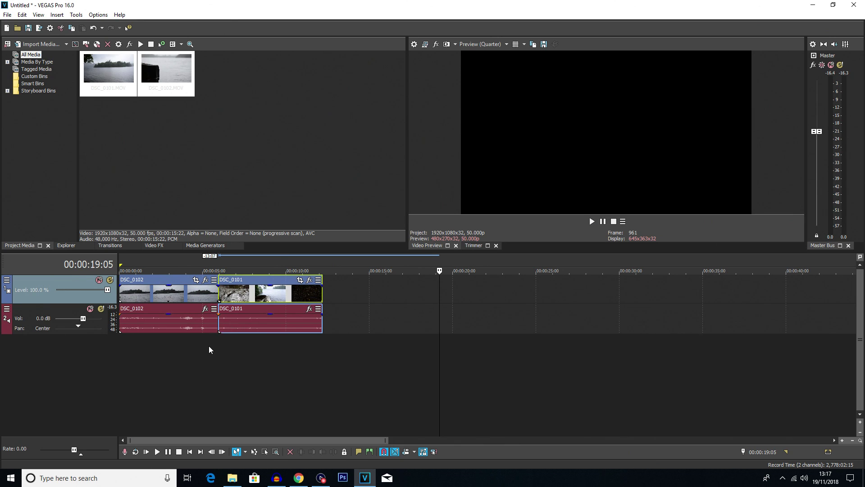
pyautogui.click(209, 346)
pyautogui.scroll(5, 216, 345)
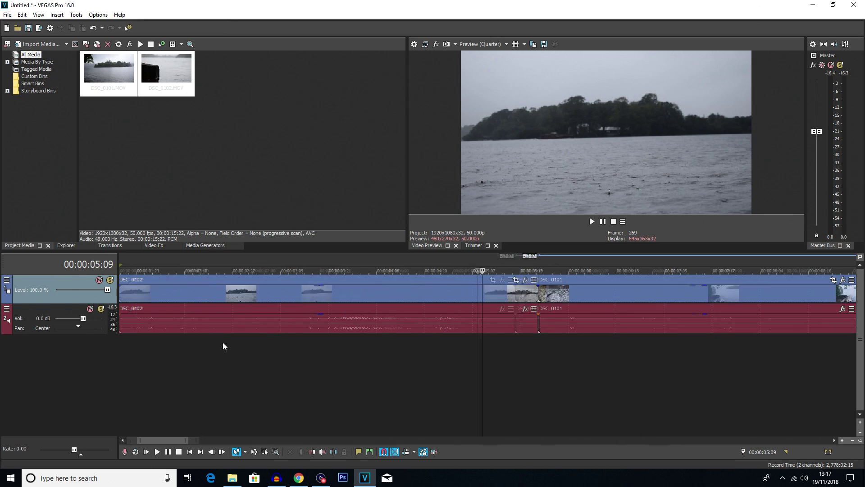
pyautogui.scroll(-2, 608, 328)
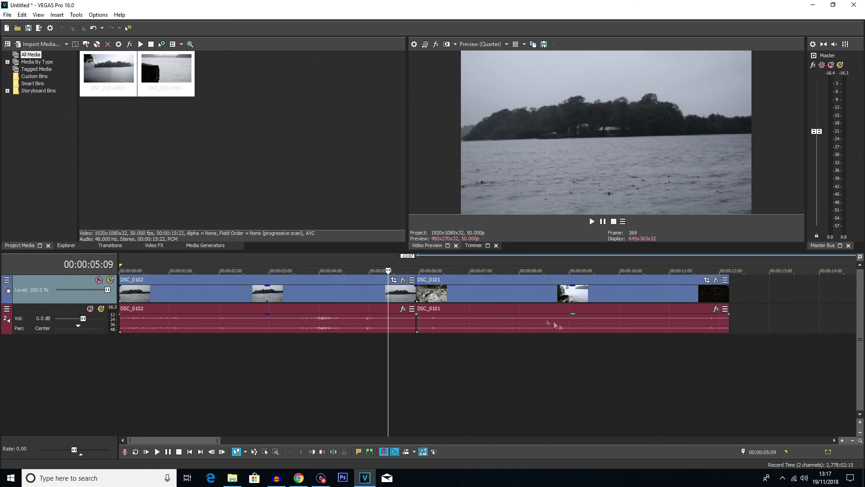
# Insert an empty video track above the track holding the DSC_0102 and DSC_0101 clips.
pyautogui.click(444, 296)
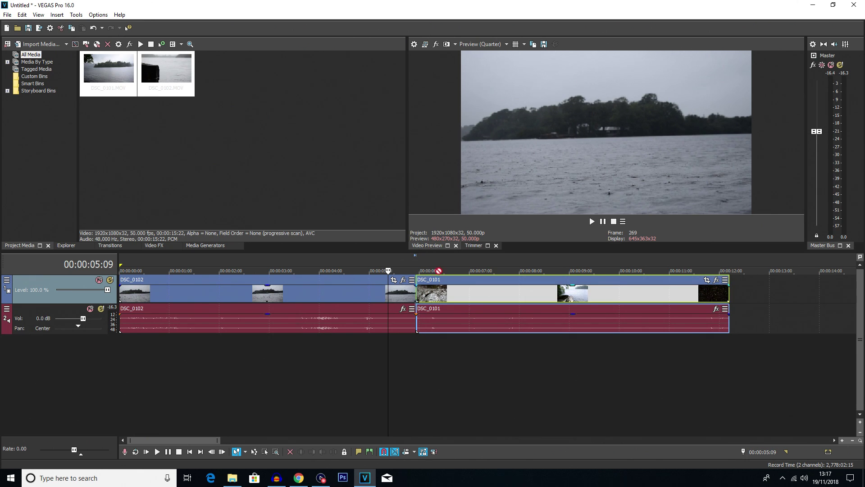
pyautogui.moveTo(425, 263); pyautogui.dragTo(440, 293)
pyautogui.click(411, 376)
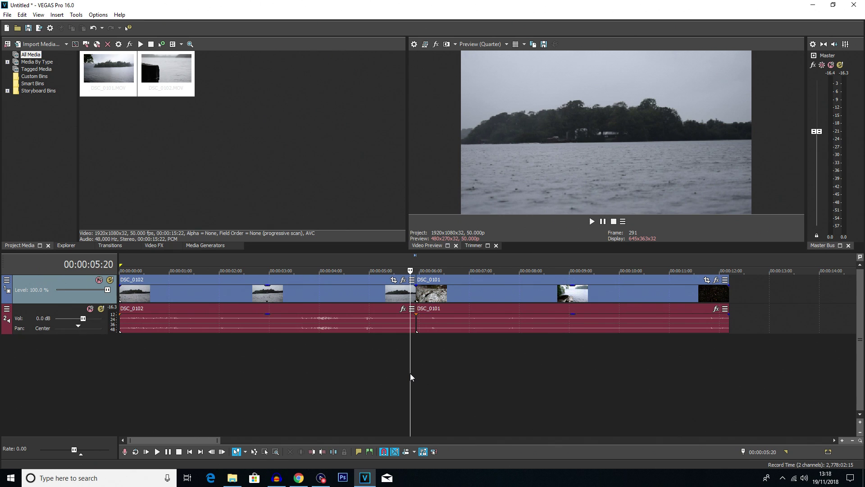
pyautogui.rightClick(359, 362)
pyautogui.click(399, 384)
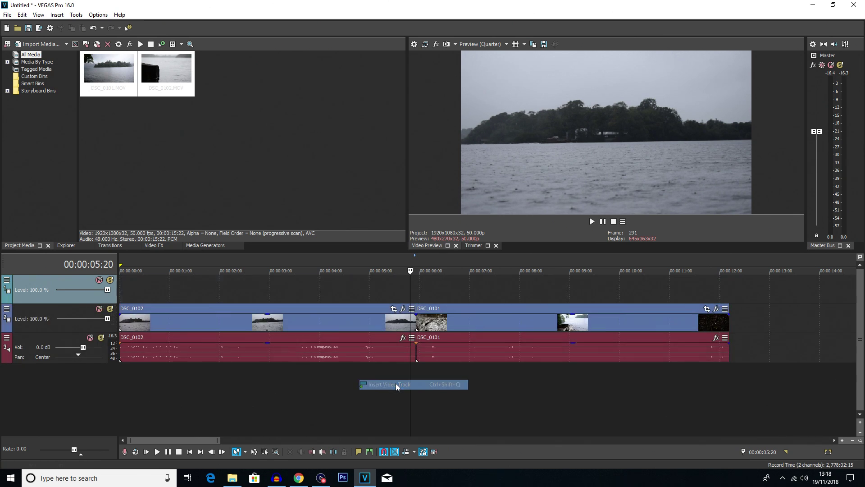
# Move DSC_0101 onto the new video track so it overlaps the end of DSC_0102 by 10 frames, and play the overlap.
pyautogui.moveTo(444, 324); pyautogui.dragTo(424, 294)
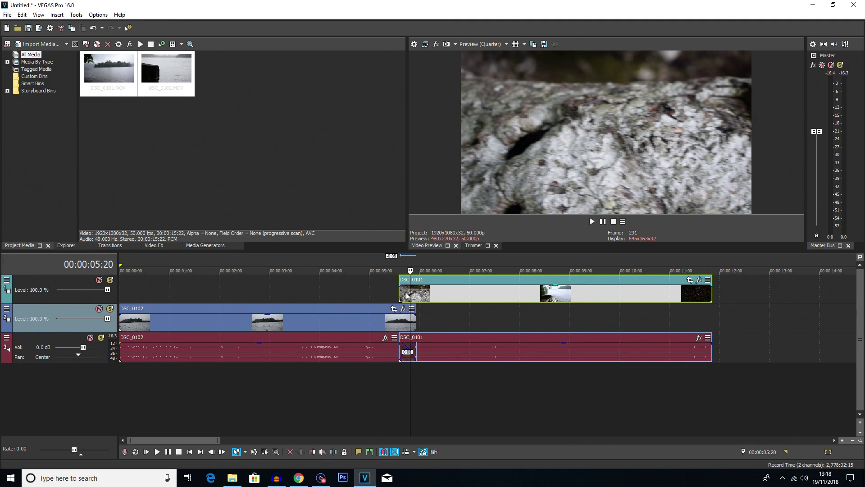
pyautogui.click(416, 293)
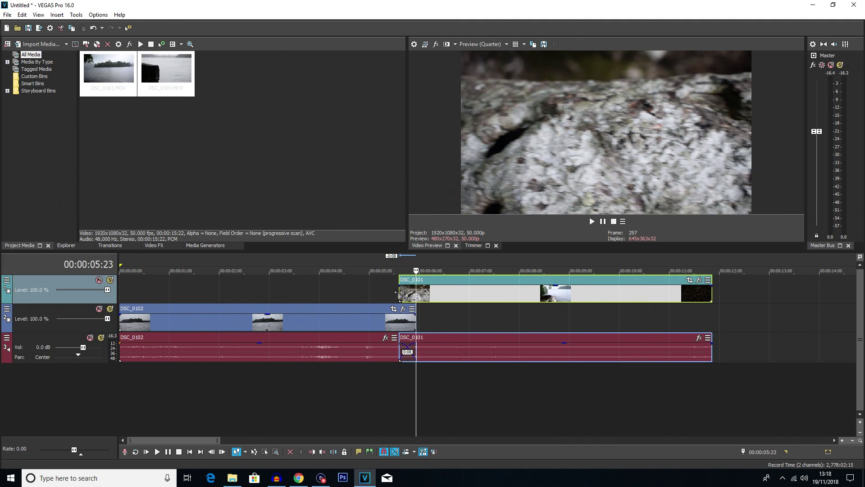
pyautogui.click(398, 295)
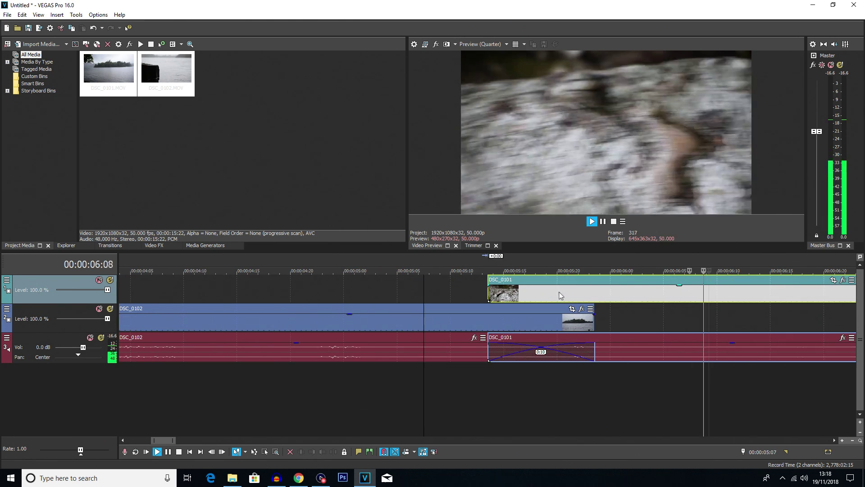
pyautogui.moveTo(558, 294); pyautogui.dragTo(555, 294)
pyautogui.press('space')
pyautogui.scroll(-6, 489, 358)
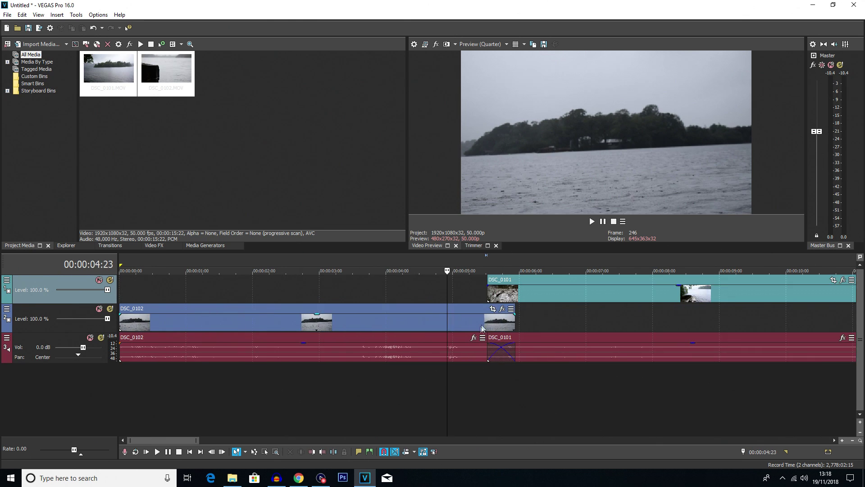
pyautogui.scroll(-1, 499, 335)
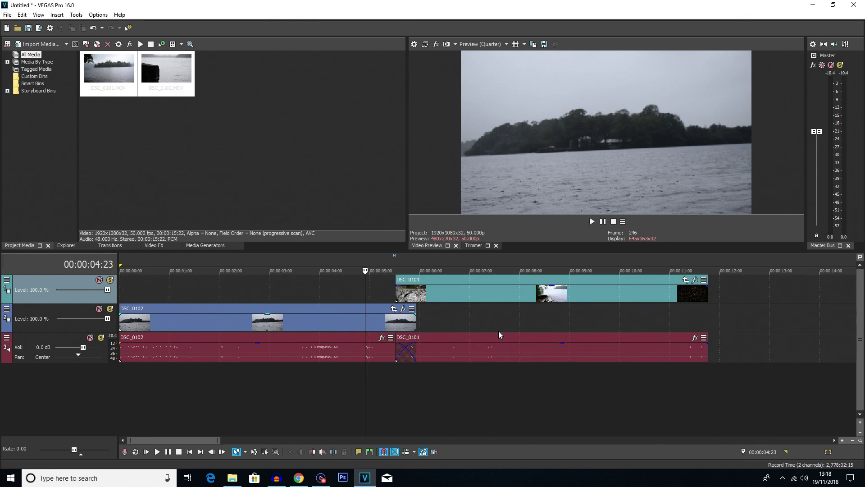
# Split DSC_0102 where DSC_0101 begins, at 00:00:05:13, and split DSC_0101 where DSC_0102 ends, at 00:00:05:23.
pyautogui.click(395, 329)
pyautogui.scroll(3, 395, 329)
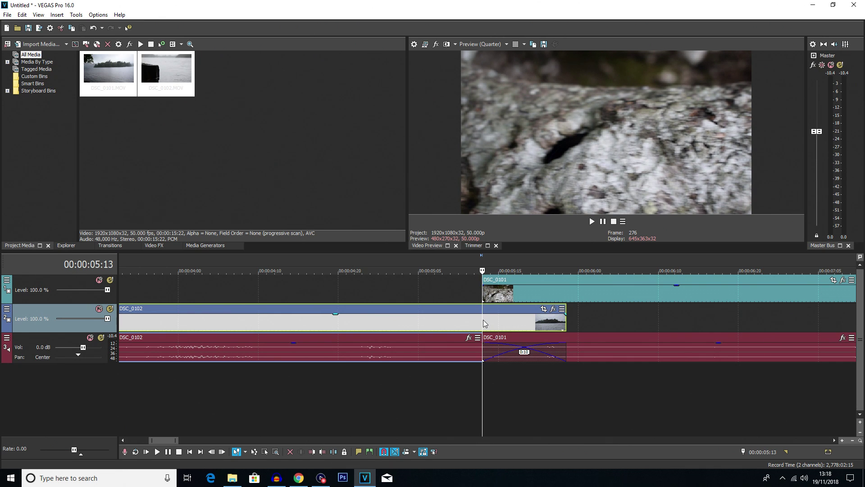
pyautogui.press('s')
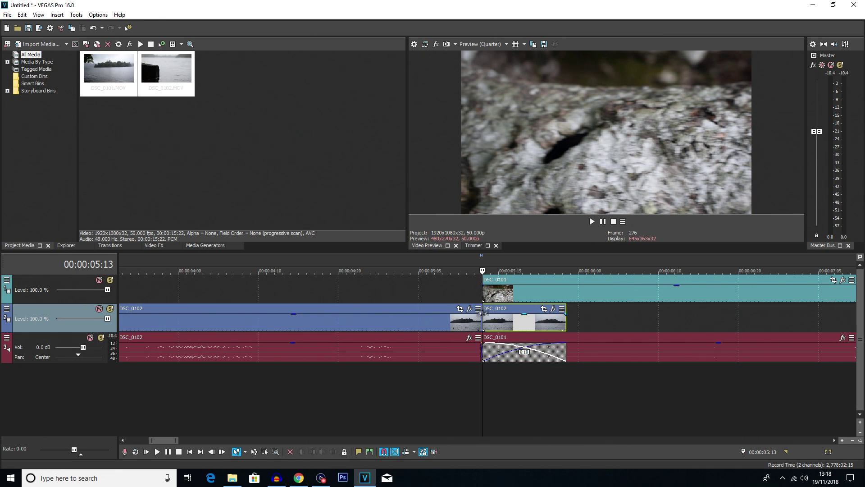
pyautogui.click(482, 290)
pyautogui.click(567, 293)
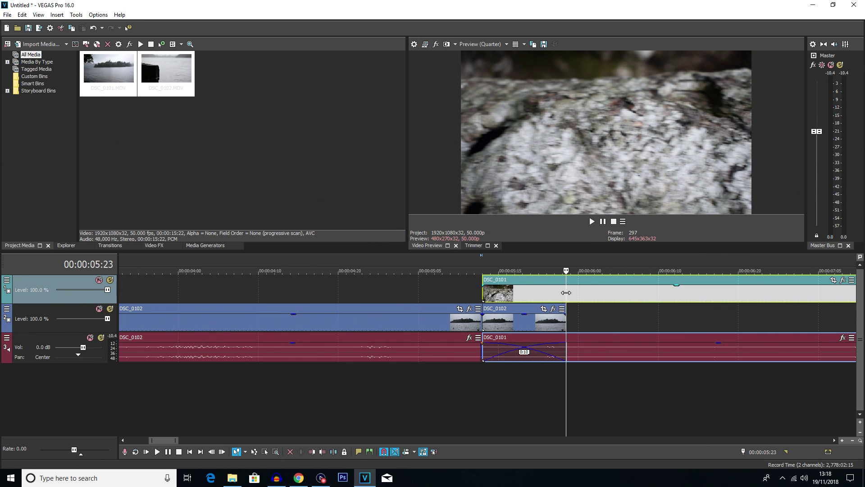
pyautogui.press('s')
# Examine the short overlapping pieces of DSC_0101 and DSC_0102 between the two splits.
pyautogui.click(518, 290)
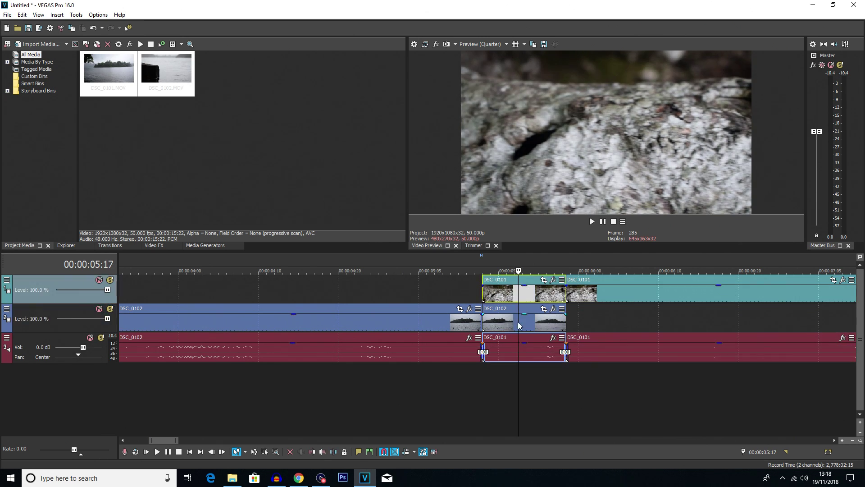
pyautogui.scroll(-4, 519, 325)
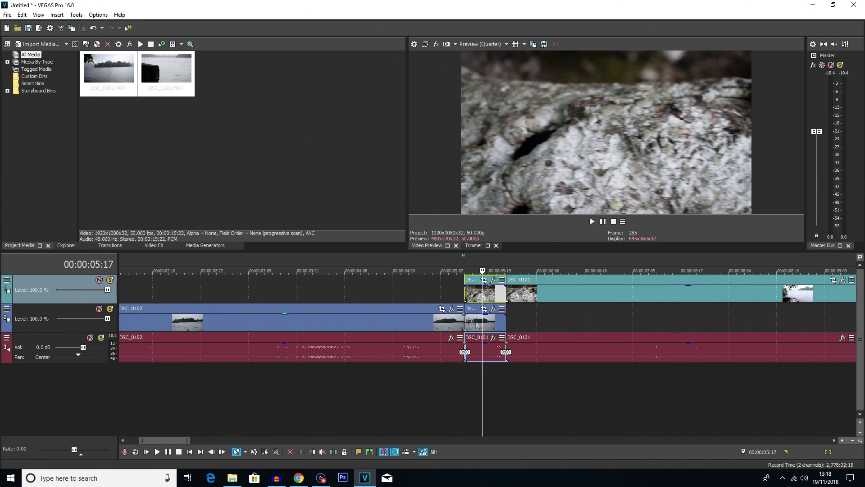
pyautogui.click(494, 294)
pyautogui.click(488, 321)
pyautogui.click(486, 295)
pyautogui.click(478, 321)
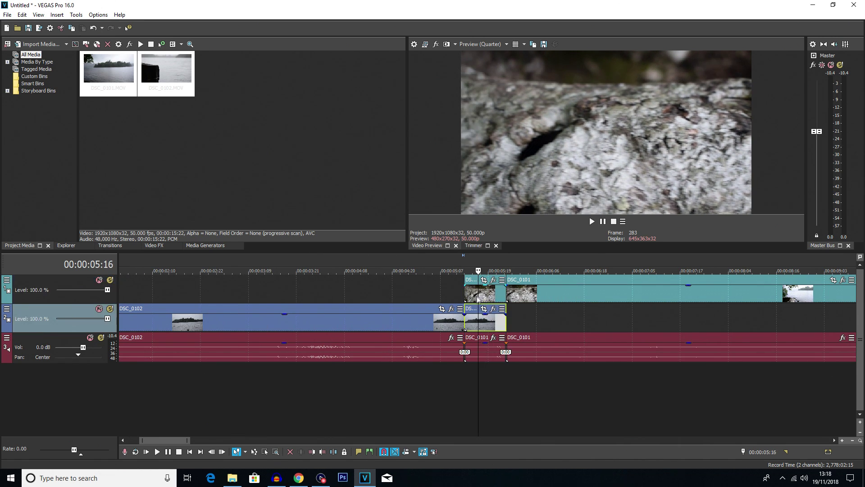
pyautogui.click(480, 296)
pyautogui.click(492, 318)
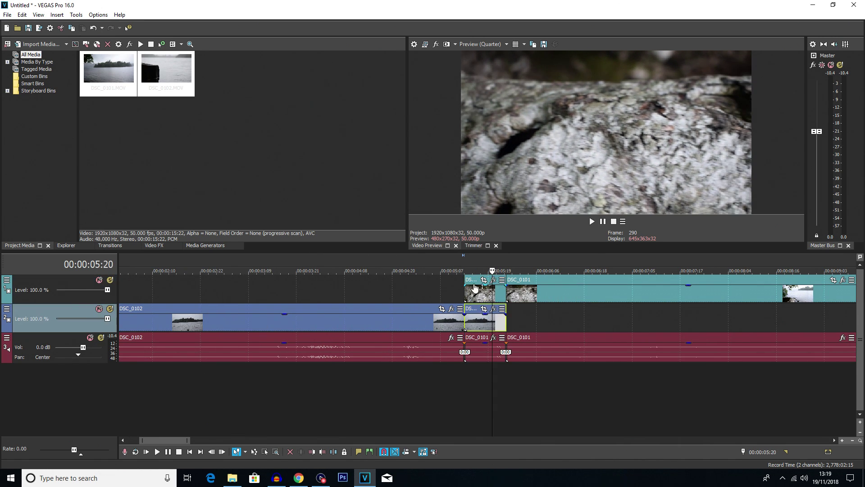
pyautogui.click(480, 294)
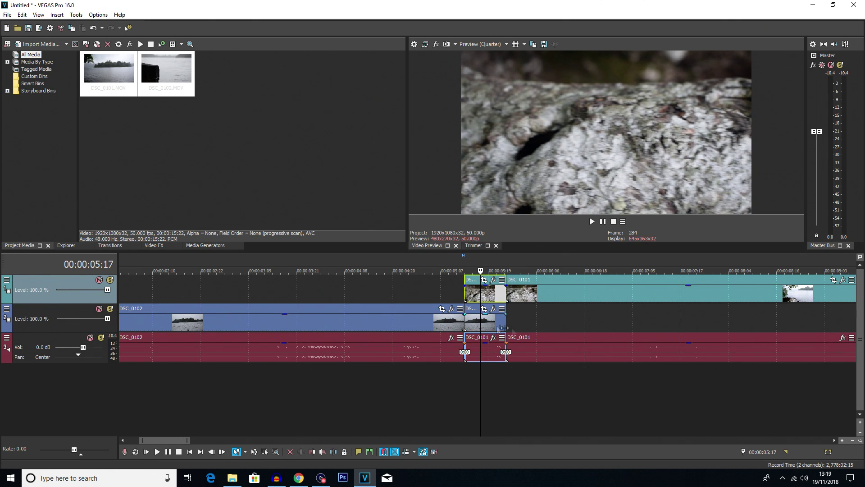
# Solo the DSC_0102 video track and check the preview at several points around the overlap.
pyautogui.click(481, 330)
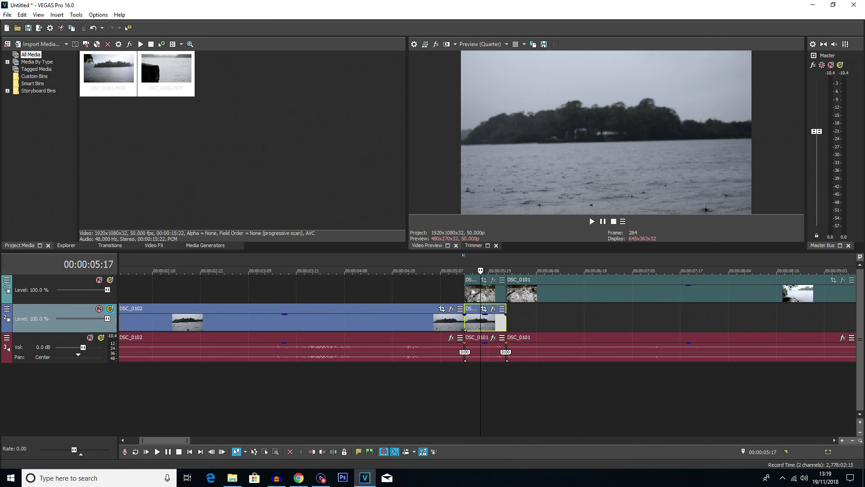
pyautogui.click(472, 290)
pyautogui.click(579, 283)
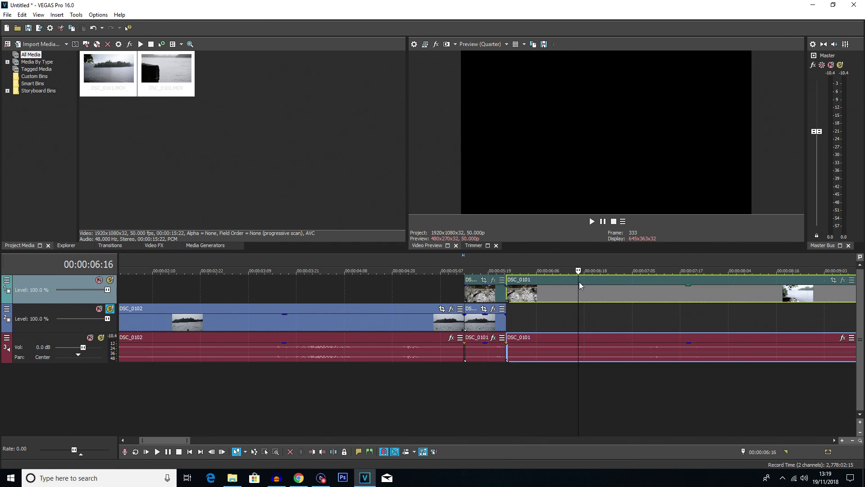
pyautogui.click(598, 317)
pyautogui.click(456, 298)
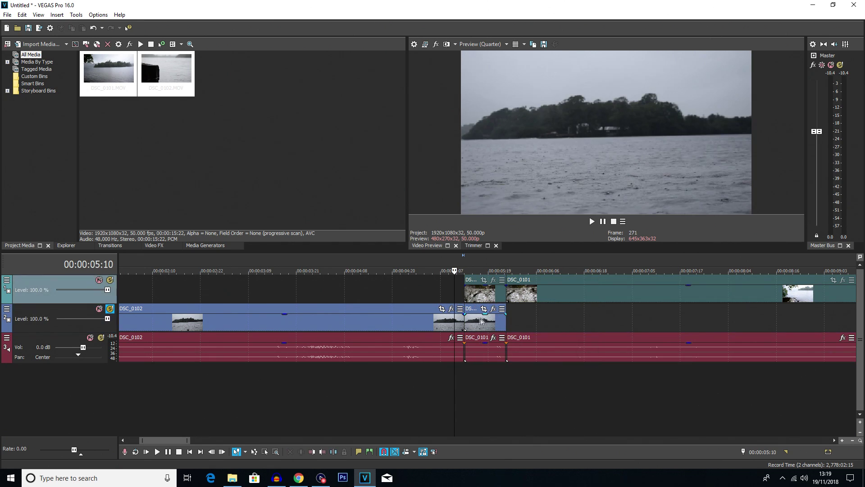
pyautogui.click(474, 325)
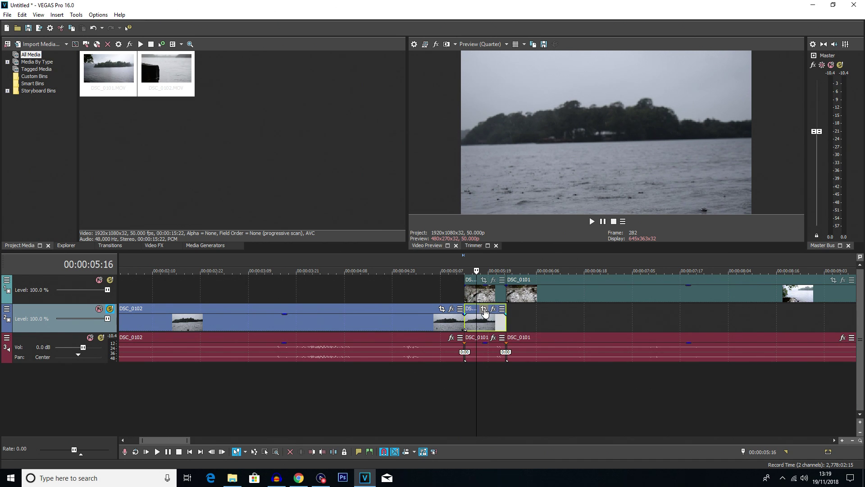
# Open Event Pan/Crop for the short DSC_0102 piece and add a position keyframe at its end, 00:00:00:10.
pyautogui.click(484, 310)
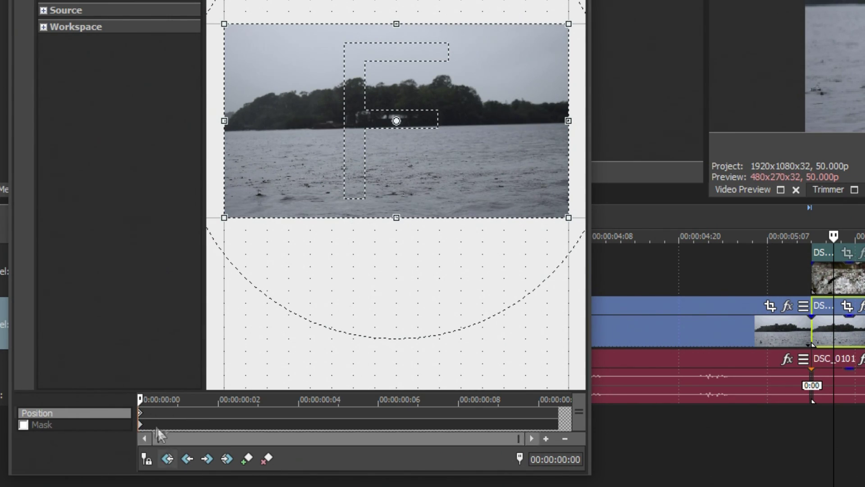
pyautogui.moveTo(144, 398); pyautogui.dragTo(577, 389)
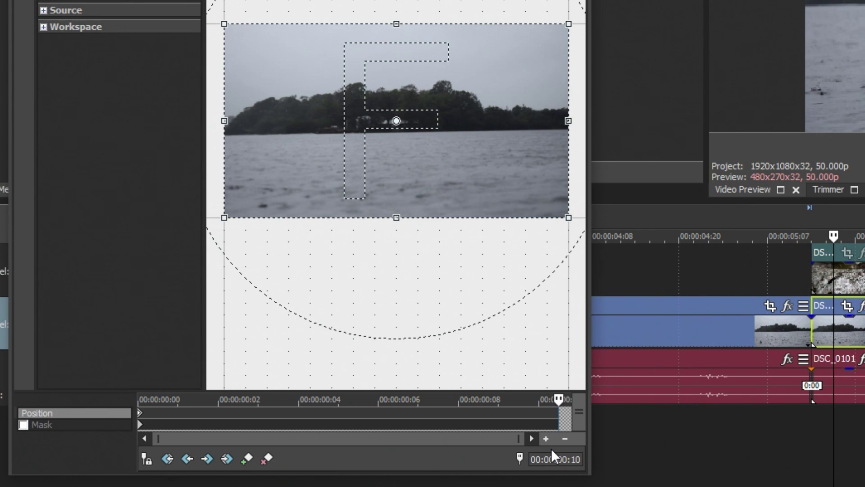
pyautogui.click(247, 458)
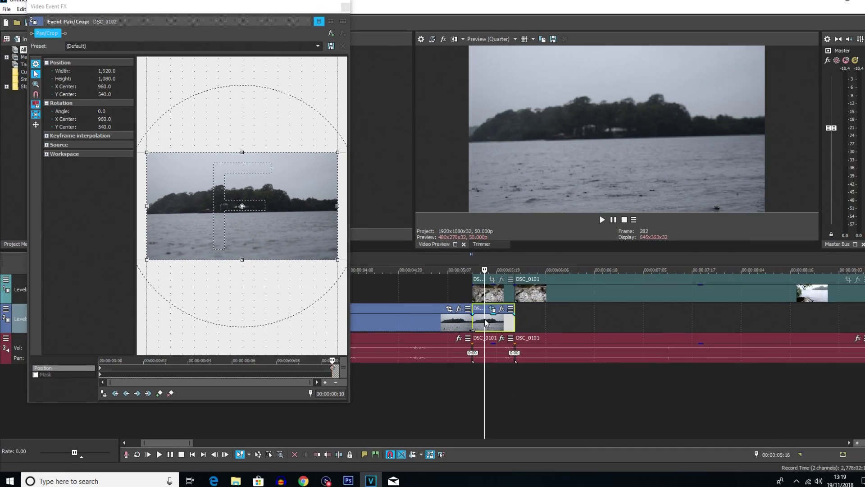
# Play the DSC_0101 footage following the overlap to check the whip pan's direction, then return to the short DSC_0102 piece.
pyautogui.click(520, 295)
pyautogui.press('space')
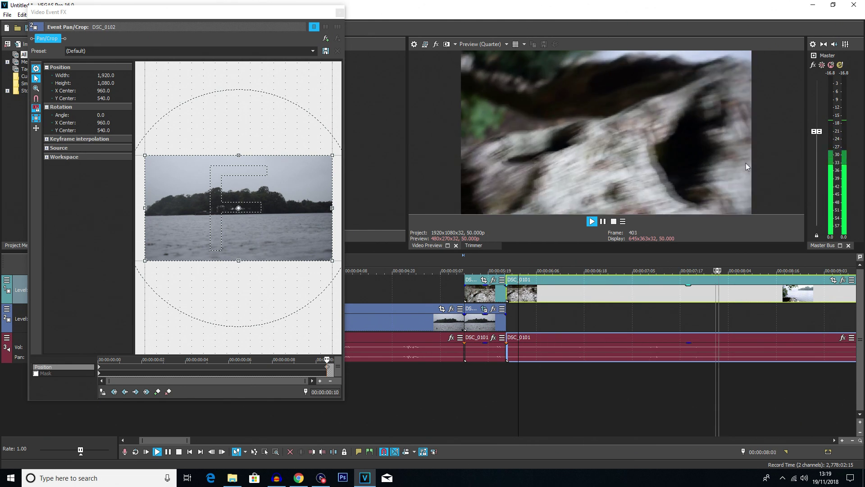
pyautogui.press('space')
pyautogui.click(469, 325)
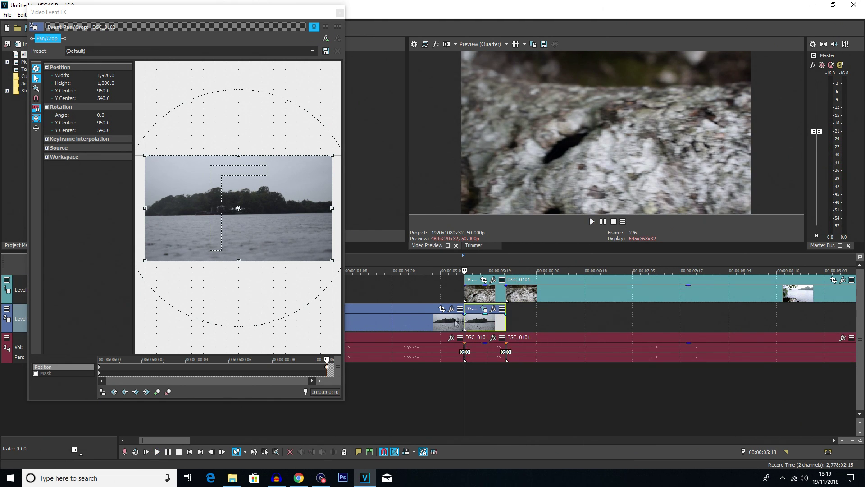
# Try moving the pan/crop frame freely at the end keyframe, and undo the move.
pyautogui.click(328, 366)
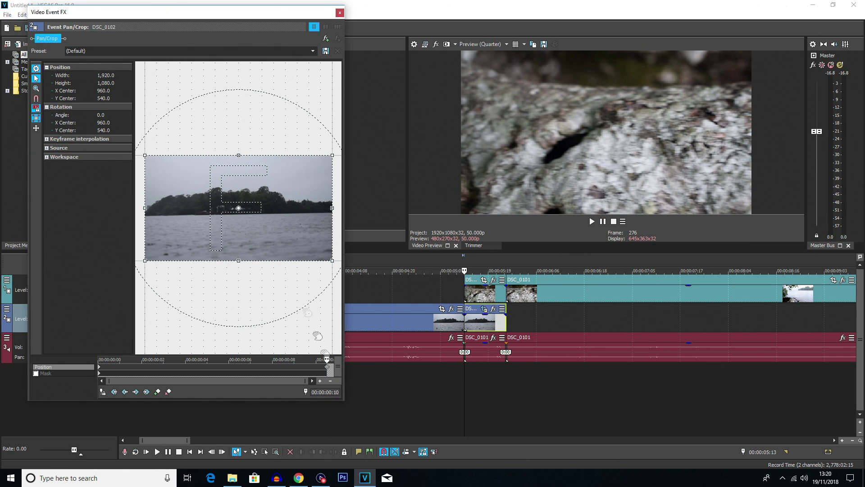
pyautogui.moveTo(270, 194); pyautogui.dragTo(243, 185)
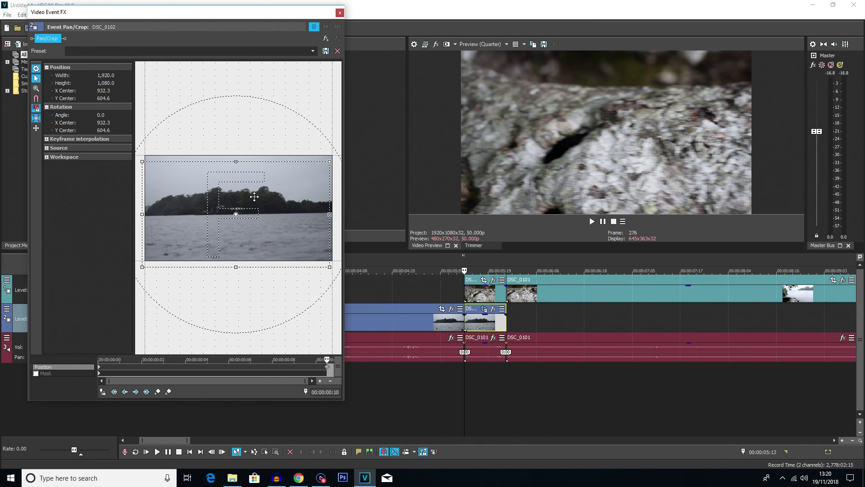
pyautogui.hotkey('ctrl', 'z')
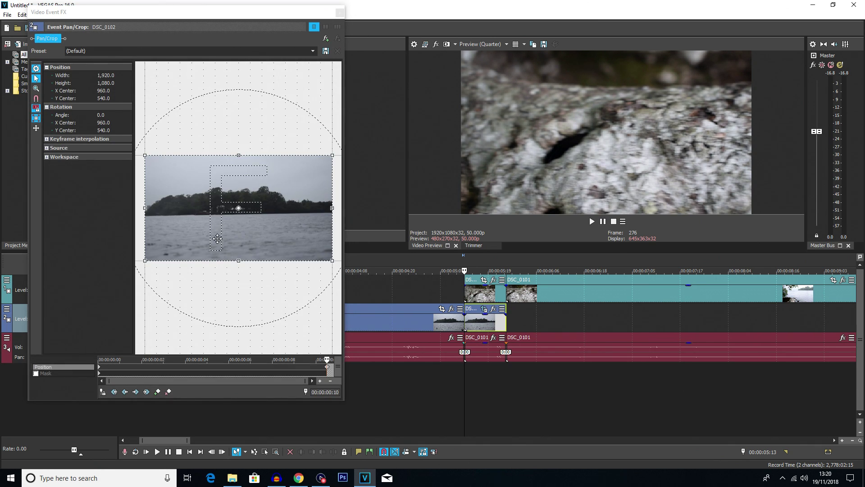
pyautogui.hotkey('ctrl', 'z')
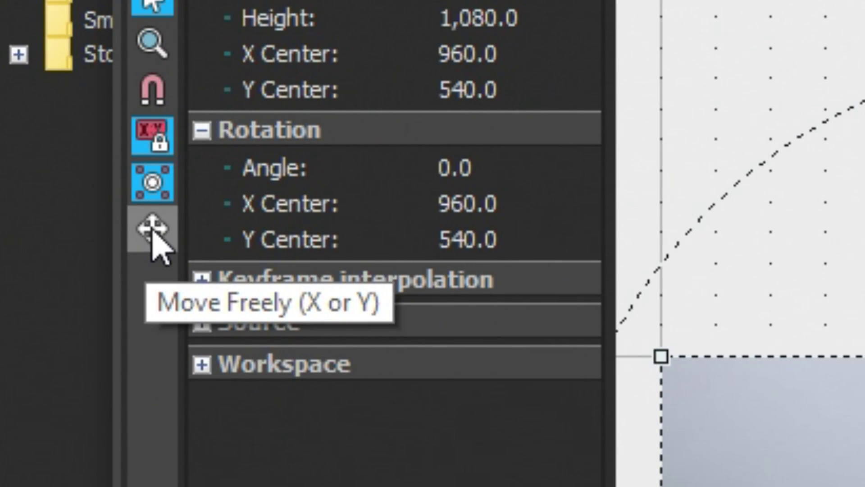
# Restrict the pan/crop frame to moving in X only and shift it horizontally out of the picture, to X center about 2,859.9.
pyautogui.click(151, 224)
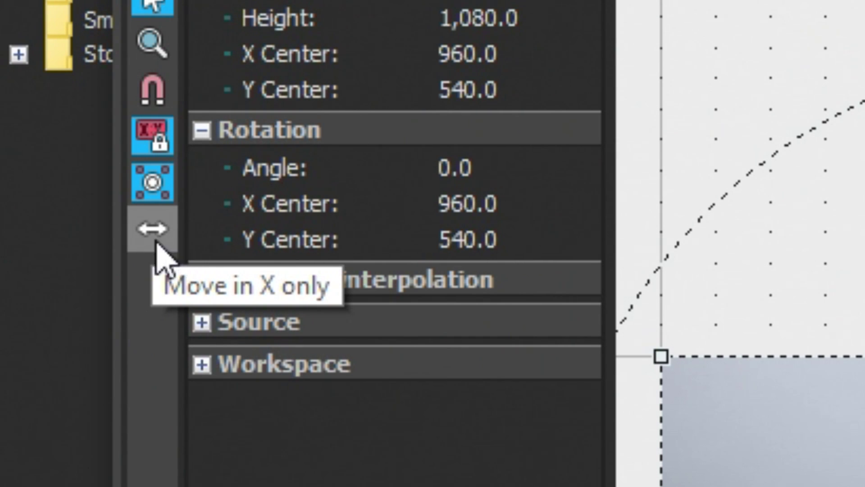
pyautogui.click(158, 249)
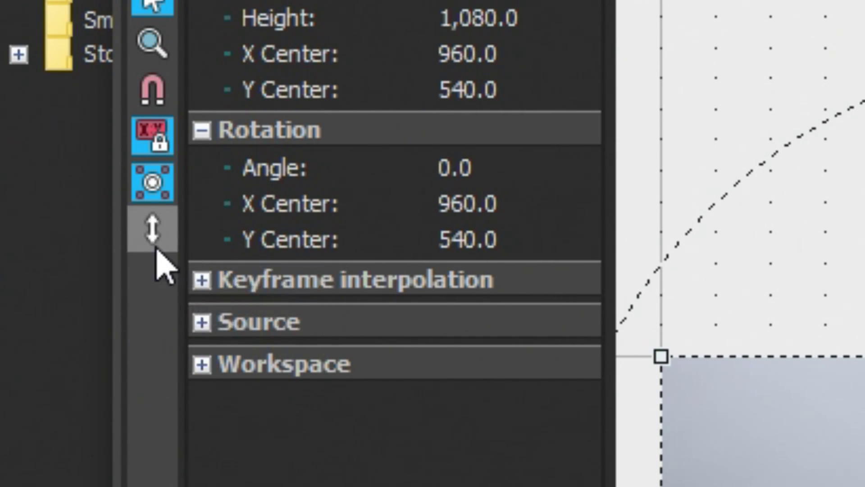
pyautogui.click(155, 248)
pyautogui.click(154, 250)
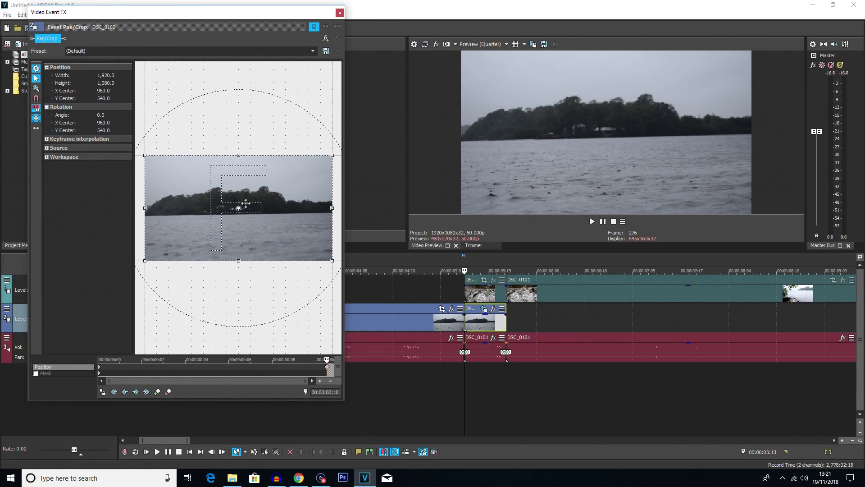
pyautogui.moveTo(246, 203)
pyautogui.mouseDown()
pyautogui.moveTo(284, 196)
pyautogui.moveTo(180, 158)
pyautogui.moveTo(301, 172)
pyautogui.moveTo(352, 234)
pyautogui.moveTo(185, 270)
pyautogui.moveTo(178, 201)
pyautogui.moveTo(293, 194)
pyautogui.moveTo(238, 163)
pyautogui.moveTo(222, 199)
pyautogui.moveTo(236, 195)
pyautogui.mouseUp()
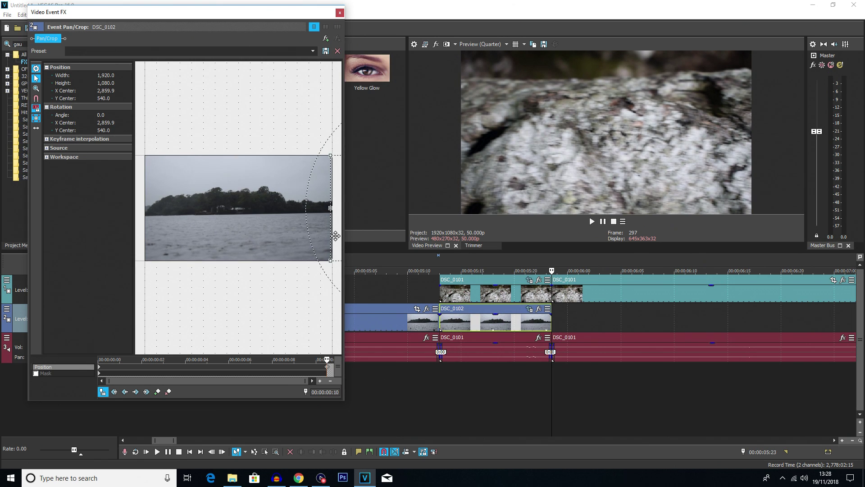
# Fine-tune the pan/crop frame's horizontal position at the end keyframe to X center about 2,864.5, checking it against the picture's edge.
pyautogui.moveTo(337, 236); pyautogui.dragTo(336, 236)
pyautogui.scroll(2, 299, 269)
pyautogui.moveTo(280, 301); pyautogui.dragTo(146, 298)
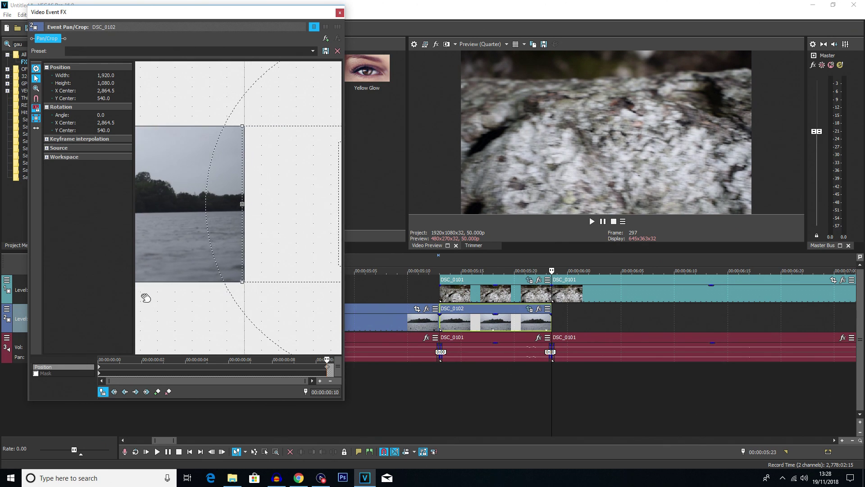
pyautogui.scroll(5, 247, 207)
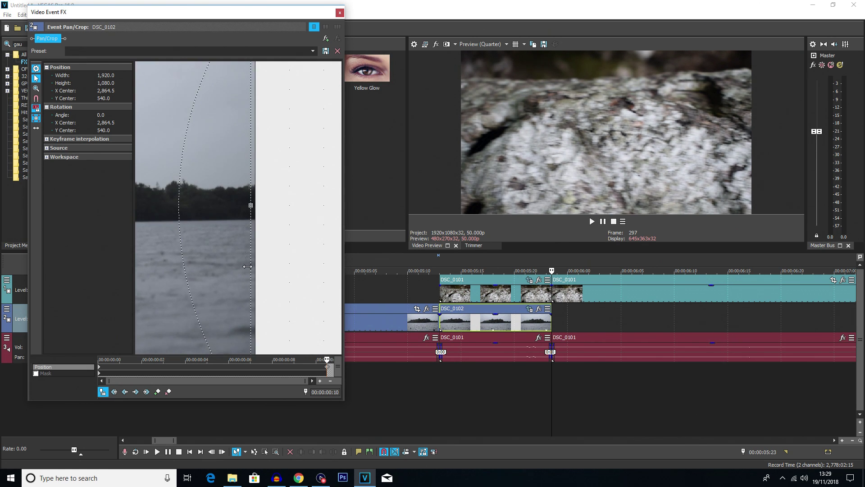
pyautogui.scroll(-4, 248, 267)
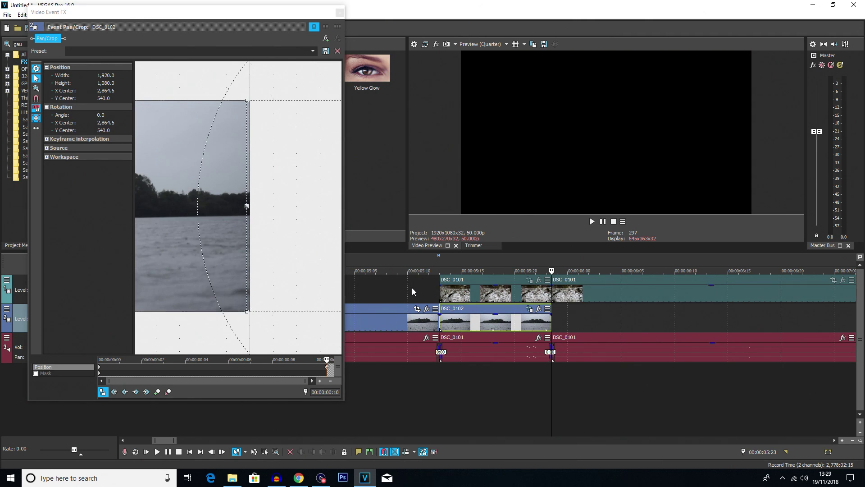
# Play the timeline from just before the overlap to check the DSC_0102 piece's sideways movement.
pyautogui.click(412, 288)
pyautogui.press('space')
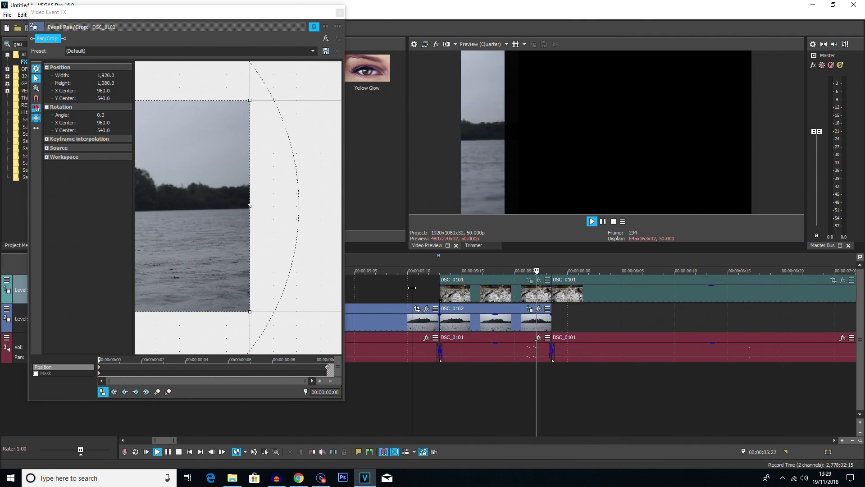
pyautogui.press('space')
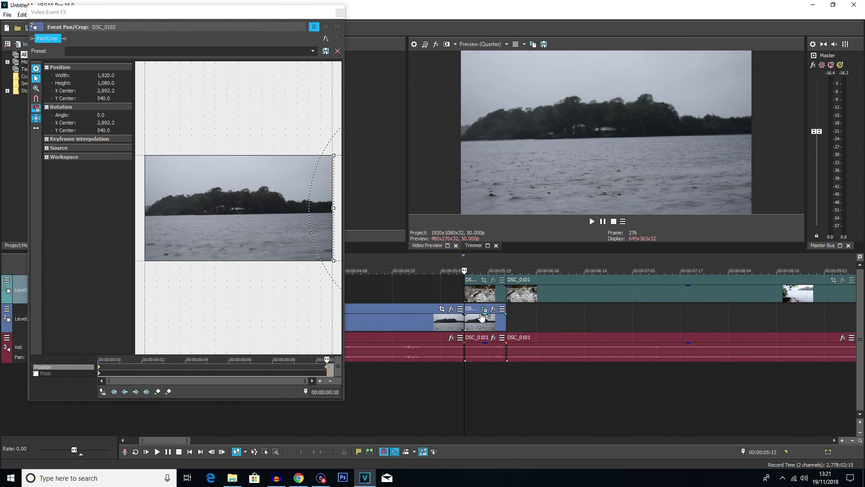
# Open Event Pan/Crop for the short DSC_0101 piece and add a position keyframe at its end, 00:00:00:10.
pyautogui.click(481, 328)
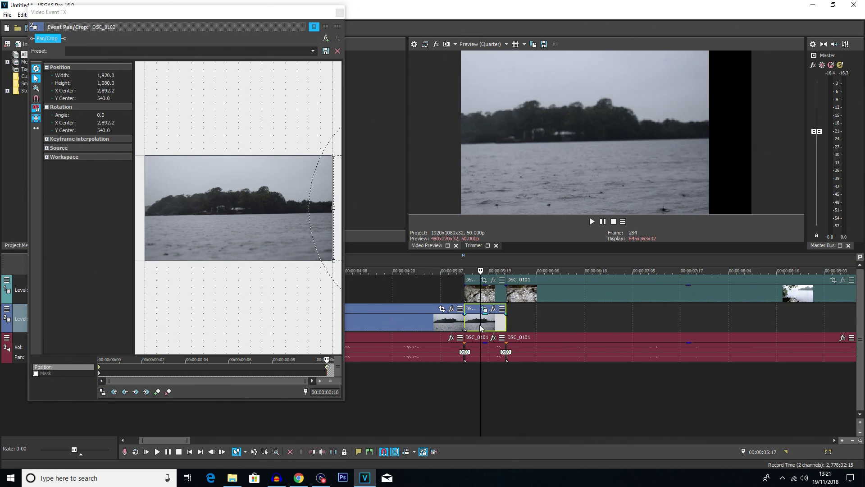
pyautogui.click(340, 13)
pyautogui.click(488, 301)
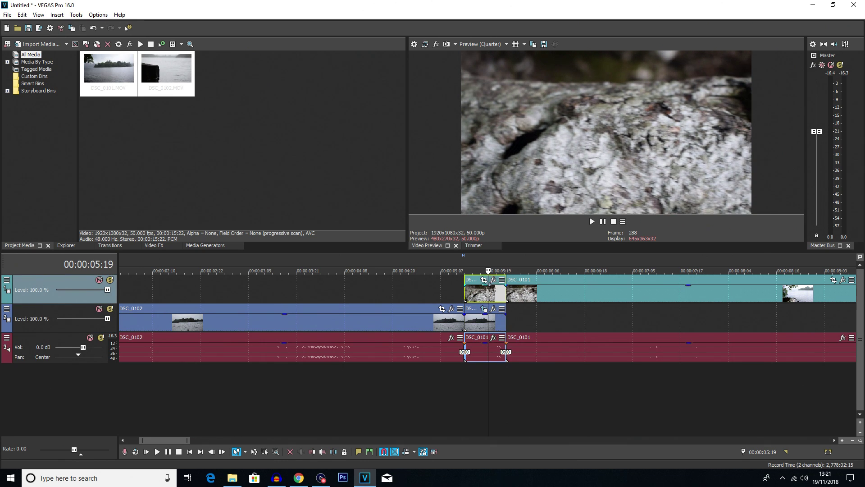
pyautogui.click(485, 281)
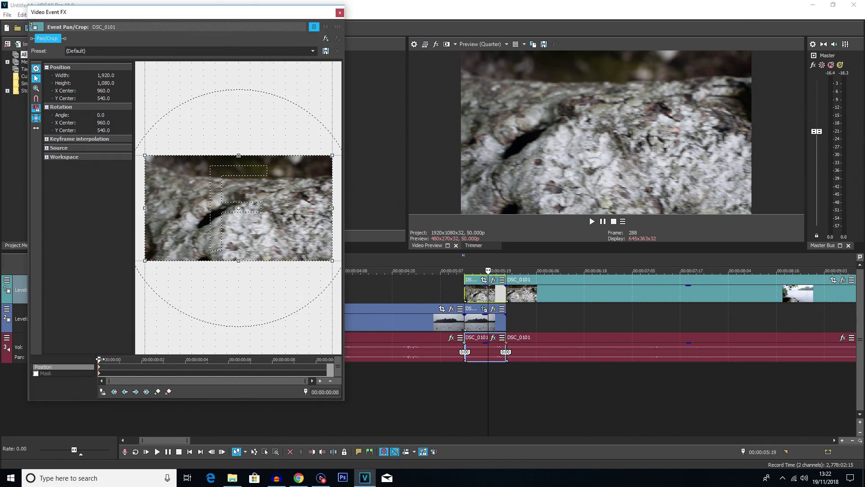
pyautogui.moveTo(99, 360); pyautogui.dragTo(344, 350)
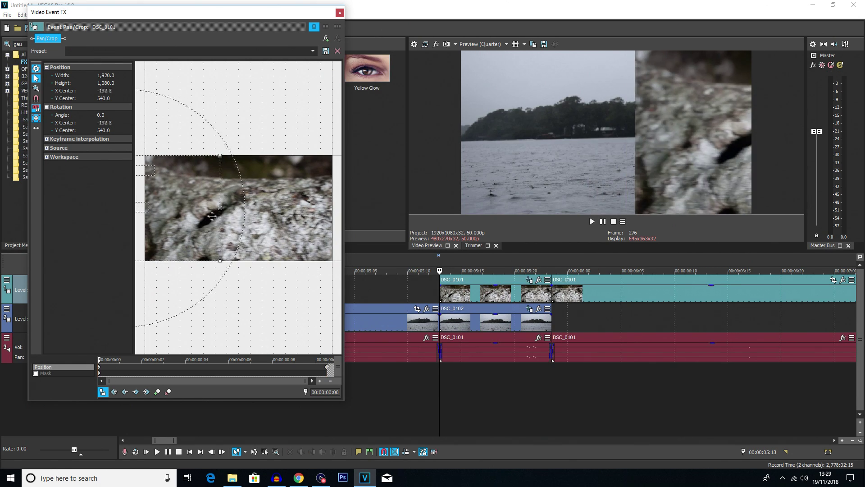
# Shift the DSC_0101 piece's pan/crop frame horizontally out of the picture at 00:00:00:00, to X center about -956.5, and close Event Pan/Crop.
pyautogui.moveTo(212, 217); pyautogui.dragTo(141, 210)
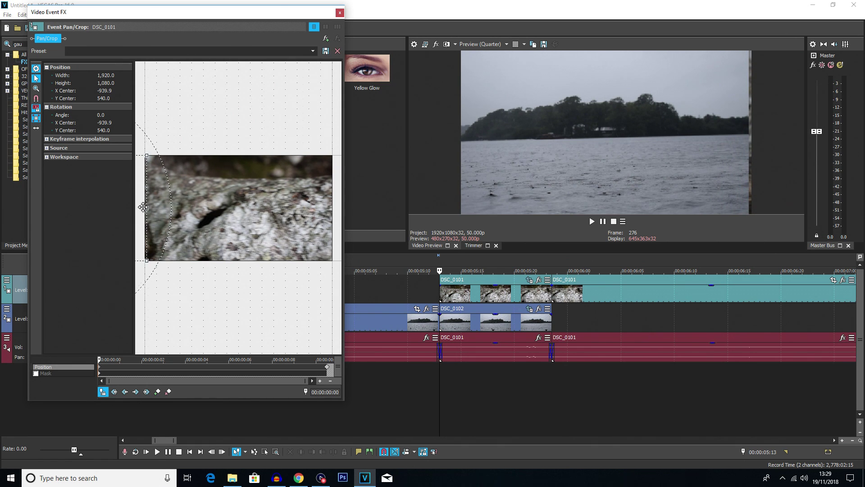
pyautogui.scroll(2, 143, 207)
pyautogui.moveTo(176, 323); pyautogui.dragTo(372, 321)
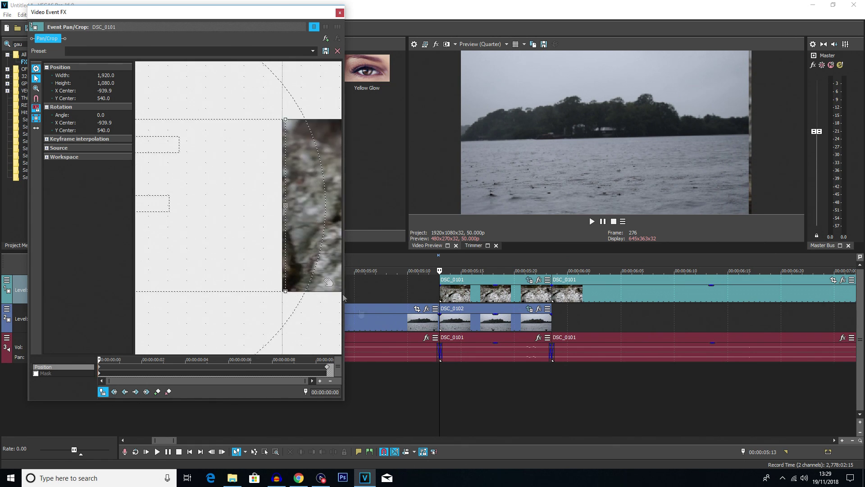
pyautogui.moveTo(272, 211); pyautogui.dragTo(272, 210)
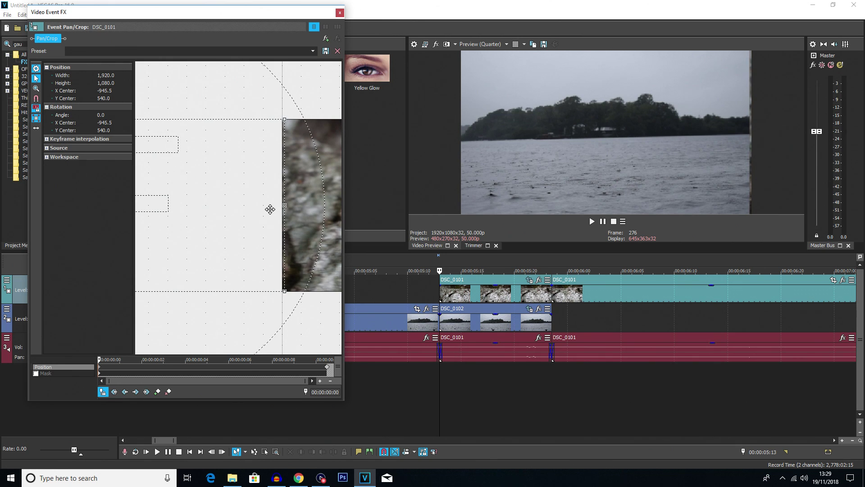
pyautogui.scroll(2, 270, 209)
pyautogui.moveTo(298, 247); pyautogui.dragTo(294, 247)
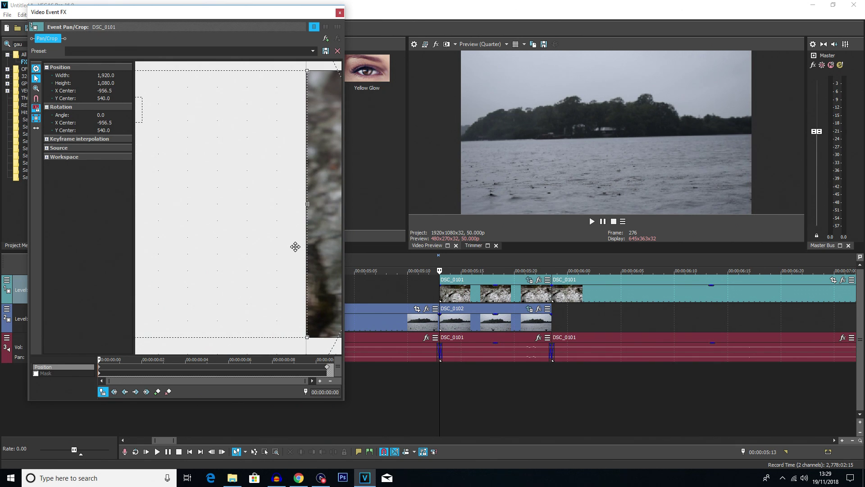
pyautogui.click(340, 14)
# Play the overlap twice from within DSC_0102 to check both clips' panning movement.
pyautogui.click(423, 291)
pyautogui.press('space')
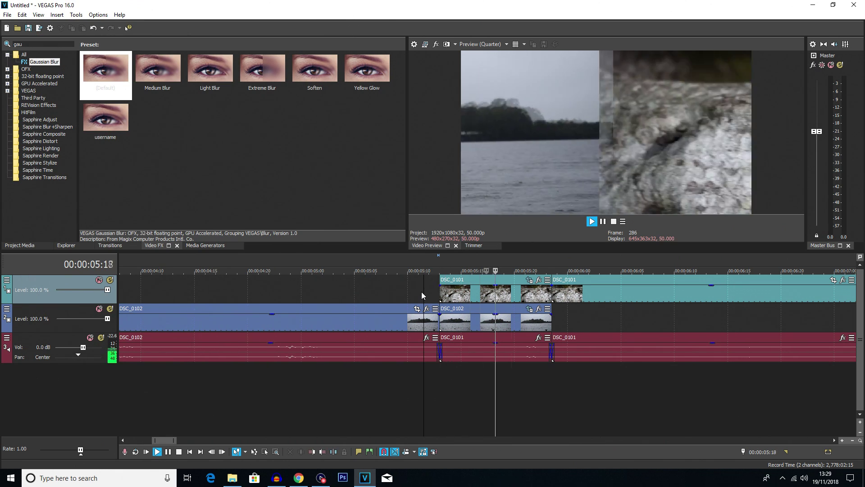
pyautogui.press('space')
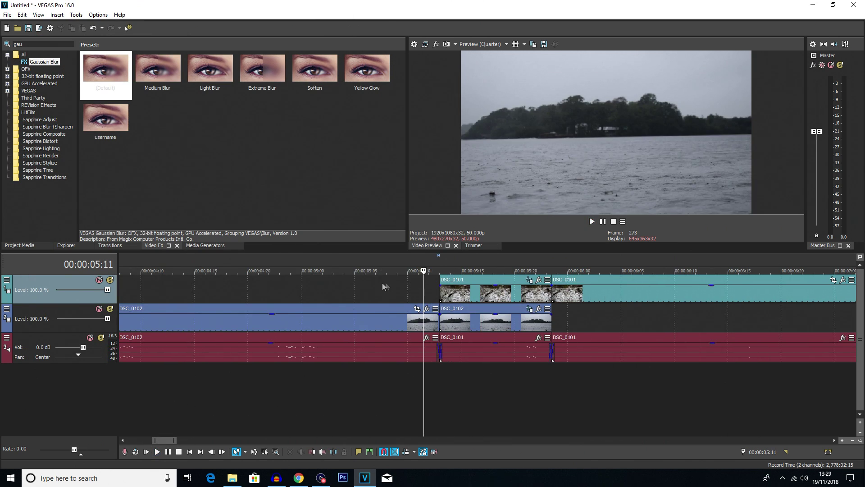
pyautogui.click(381, 283)
pyautogui.press('space')
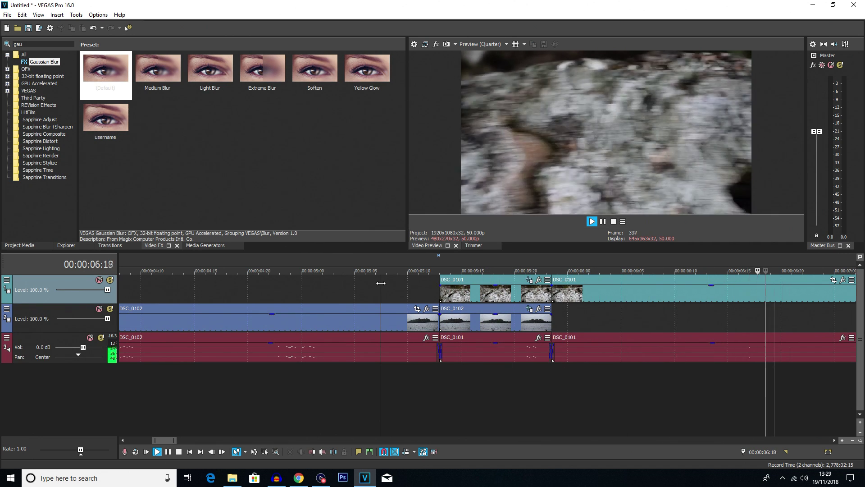
pyautogui.press('space')
# Search the video effects for "line" and select the Horizontal Medium preset of Linear Blur.
pyautogui.scroll(2, 495, 325)
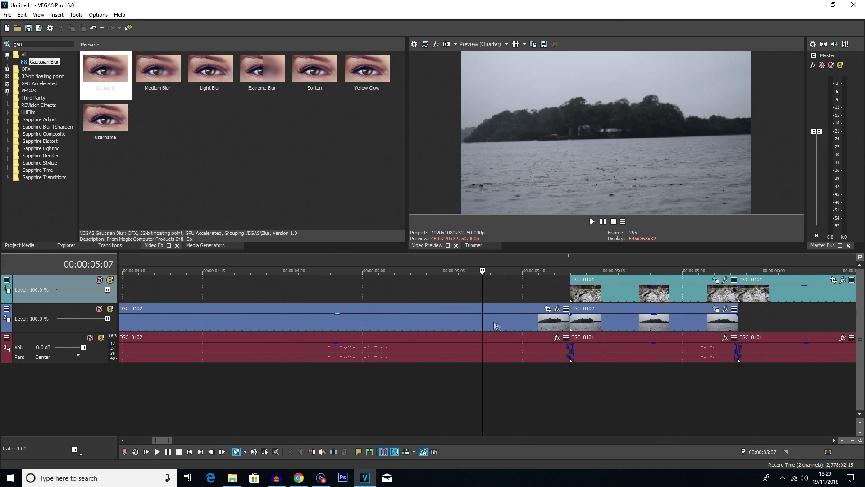
pyautogui.scroll(-3, 534, 314)
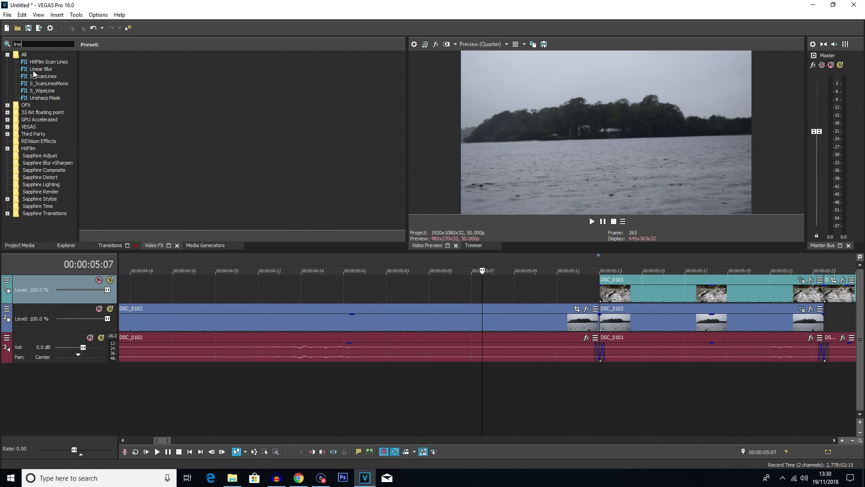
pyautogui.click(34, 70)
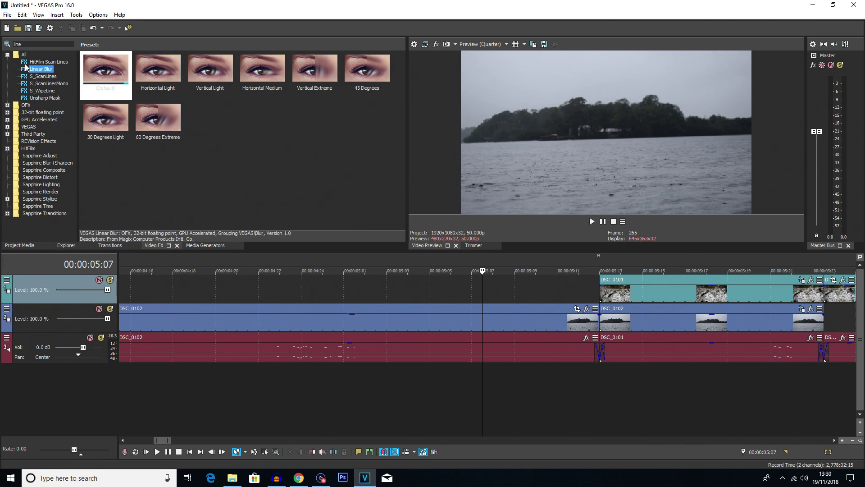
pyautogui.doubleClick(28, 43)
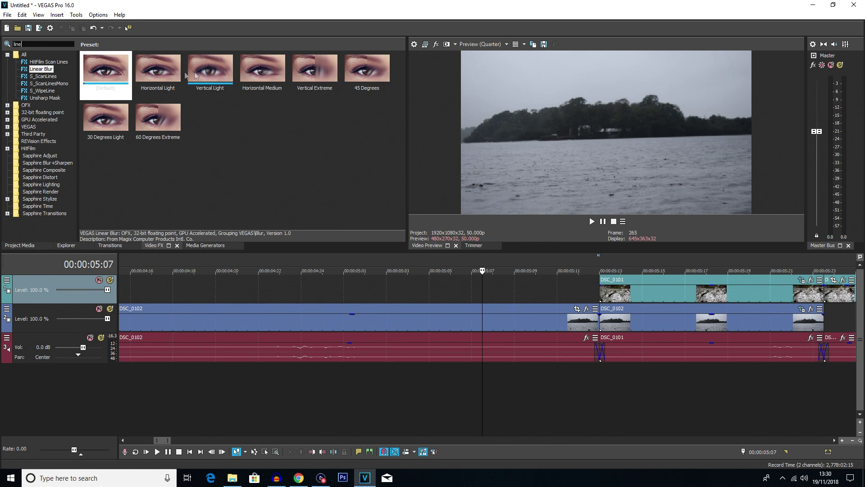
pyautogui.click(265, 67)
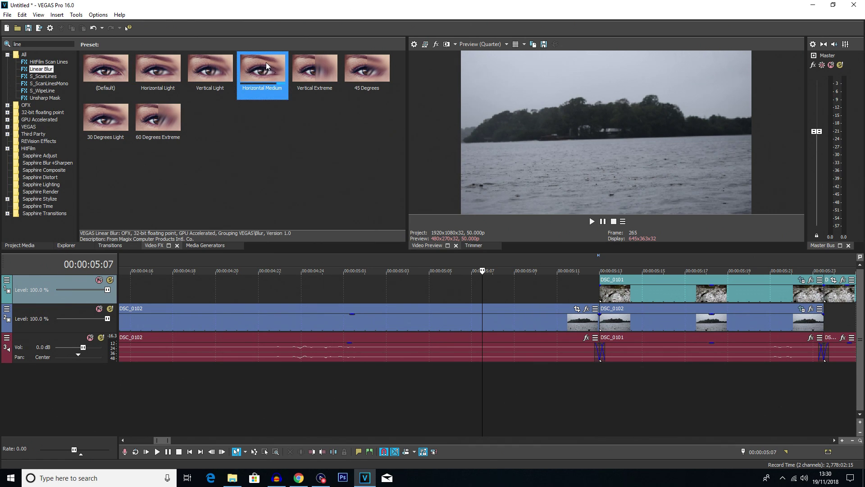
pyautogui.click(159, 66)
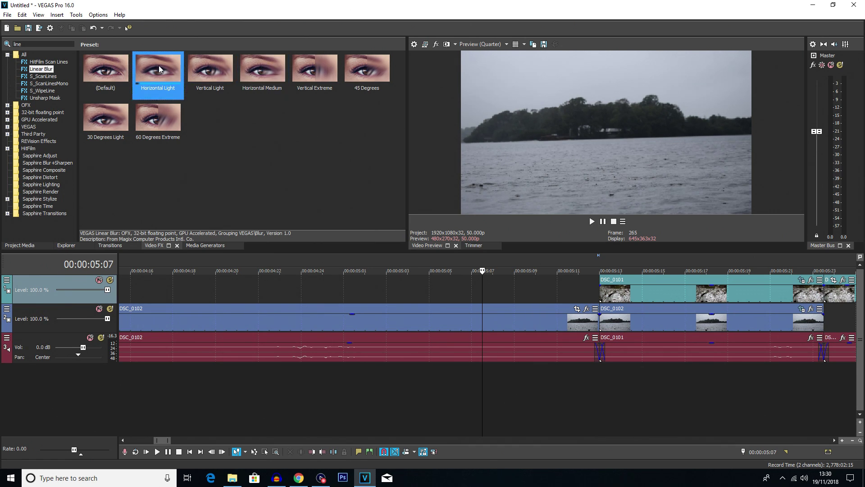
pyautogui.click(251, 66)
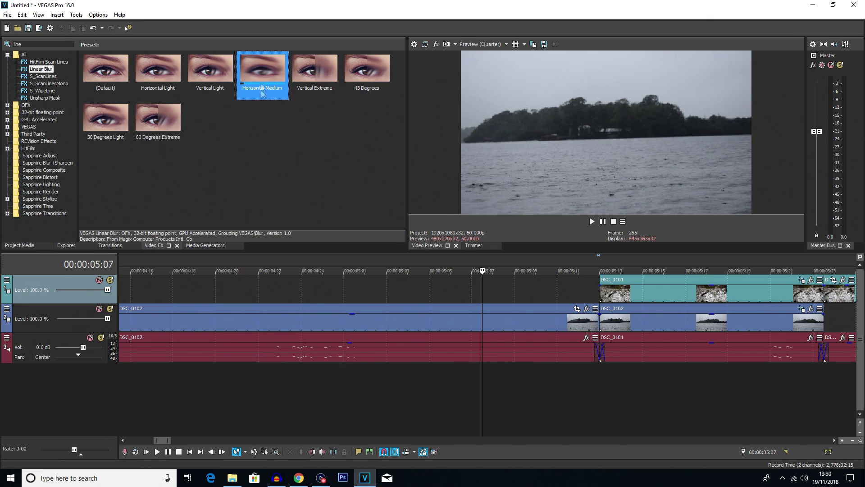
# Apply the Linear Blur Horizontal Medium preset to the short DSC_0101 and DSC_0102 pieces, closing the effect settings each time.
pyautogui.moveTo(262, 72); pyautogui.dragTo(666, 299)
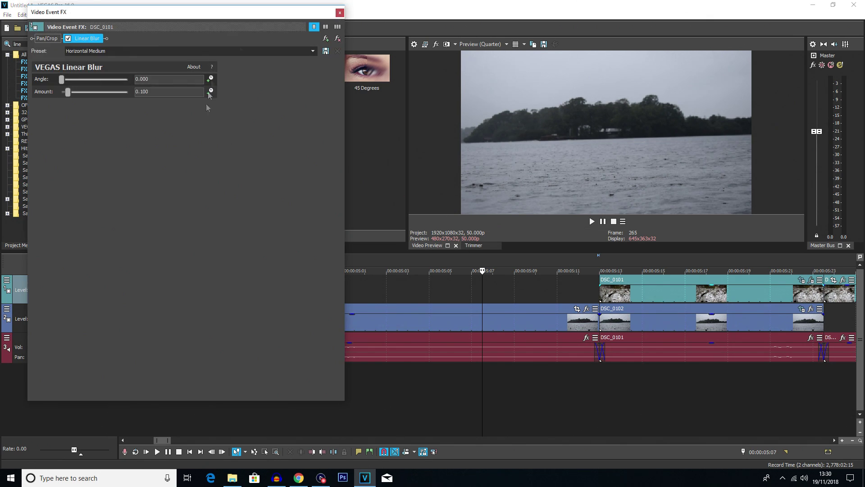
pyautogui.click(342, 14)
pyautogui.moveTo(259, 71); pyautogui.dragTo(648, 332)
pyautogui.click(340, 12)
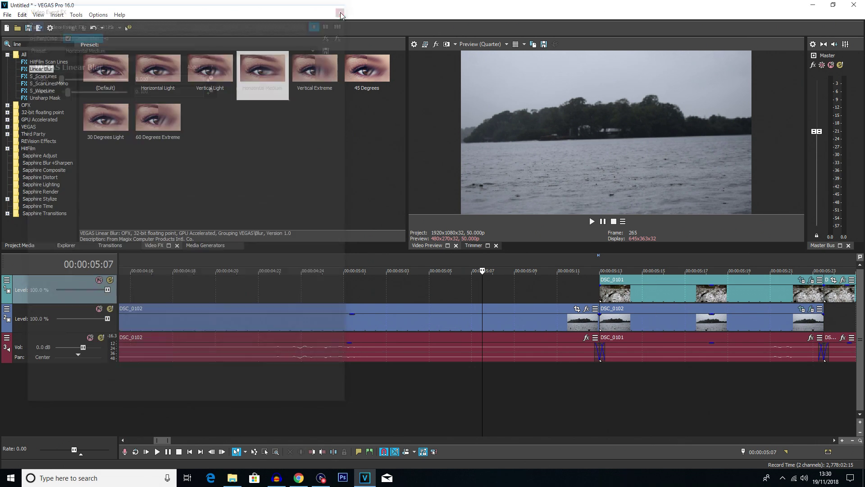
# Play the blurred transition to check its look and speed, and place the playhead just before the overlap.
pyautogui.click(536, 293)
pyautogui.press('space')
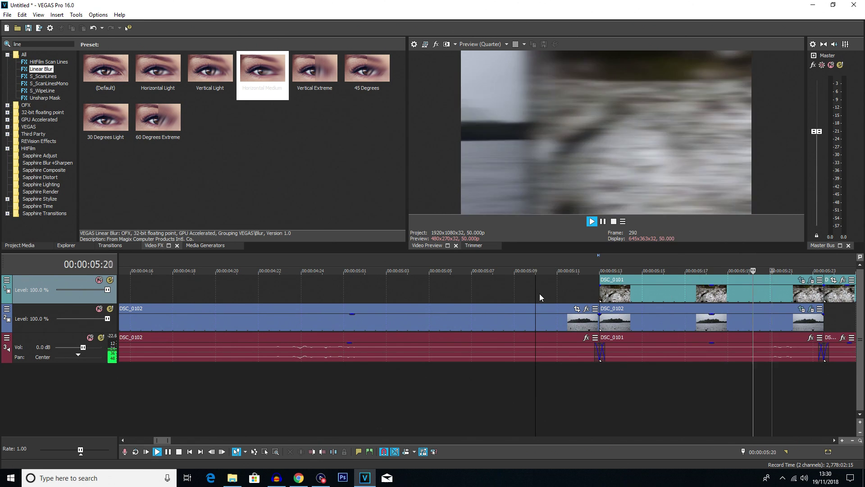
pyautogui.press('space')
pyautogui.scroll(-1, 539, 293)
pyautogui.click(480, 291)
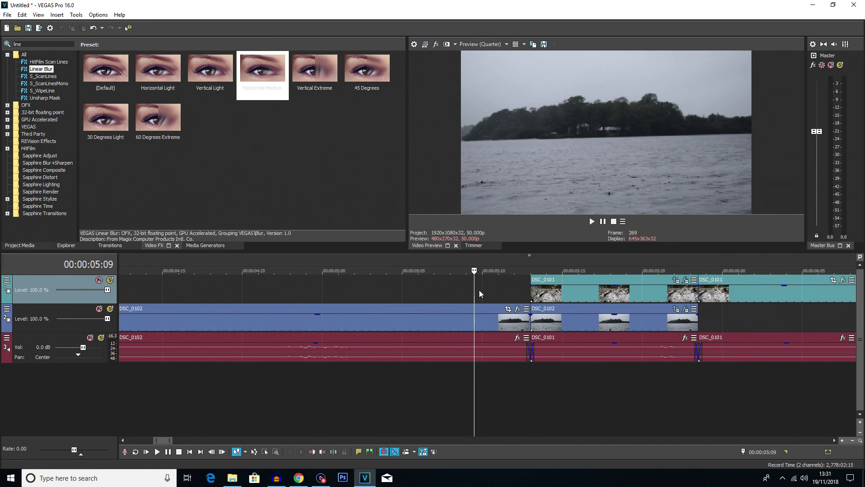
pyautogui.scroll(-2, 499, 317)
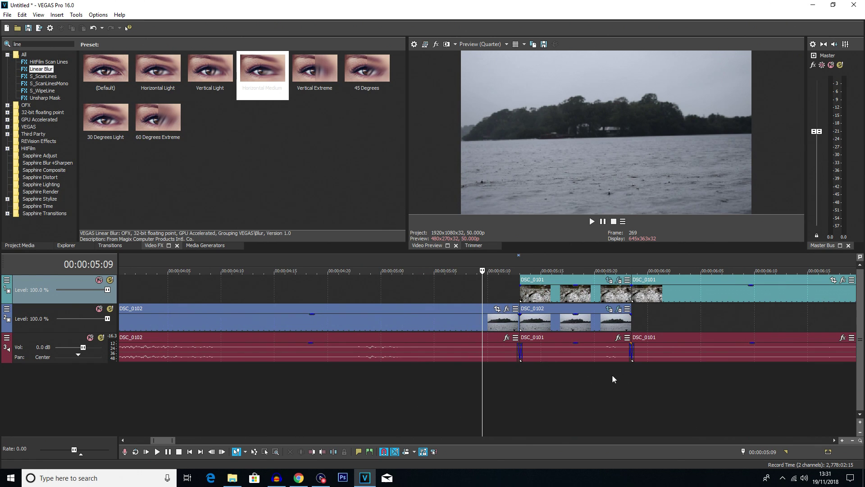
# Trim 5 frames off the end of the short DSC_0102 piece and trim the short DSC_0101 piece's start to that new end.
pyautogui.click(612, 378)
pyautogui.scroll(2, 472, 343)
pyautogui.scroll(-2, 471, 342)
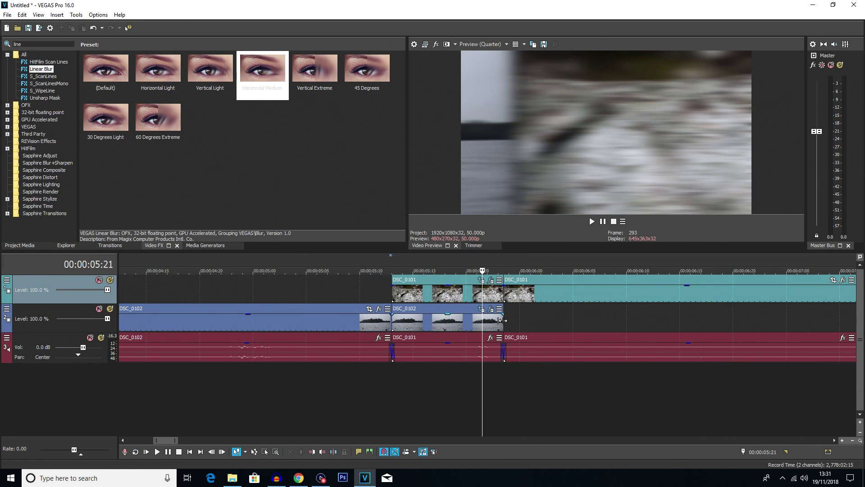
pyautogui.moveTo(503, 322); pyautogui.dragTo(447, 324)
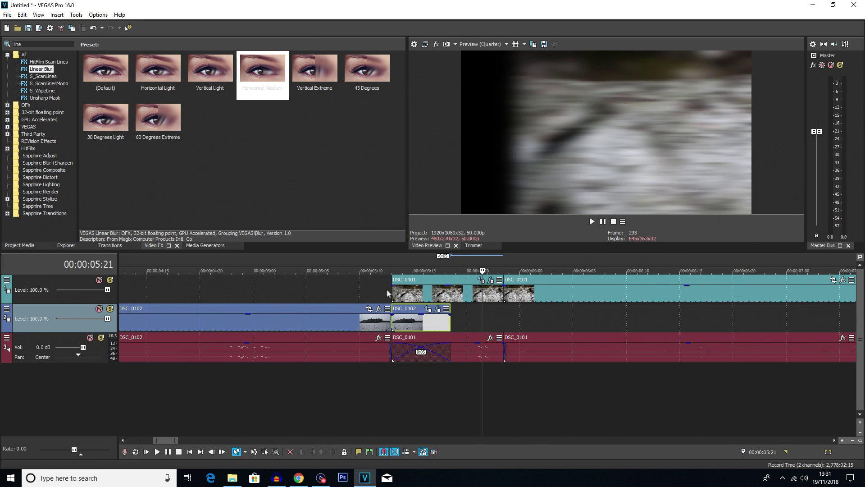
pyautogui.moveTo(392, 291); pyautogui.dragTo(449, 290)
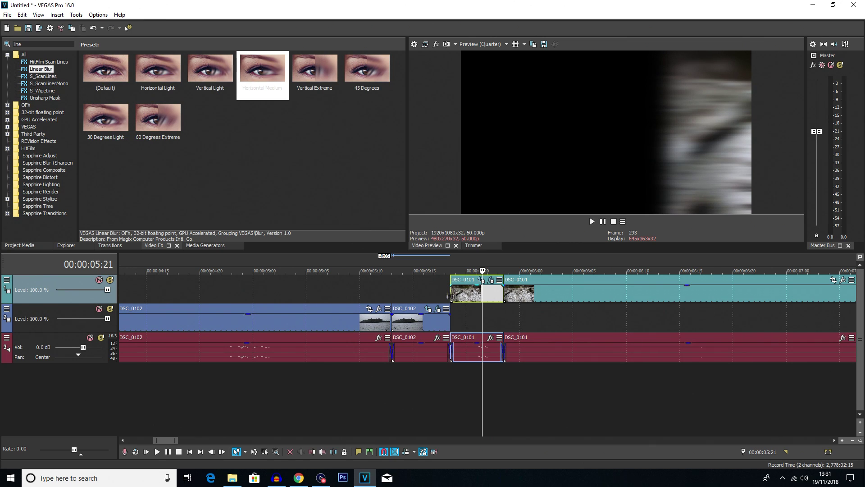
# Select both DSC_0101 pieces with their audio and move them earlier so the short one ends with the DSC_0102 piece at 00:00:05:18.
pyautogui.moveTo(493, 399); pyautogui.dragTo(480, 377)
pyautogui.click(481, 378)
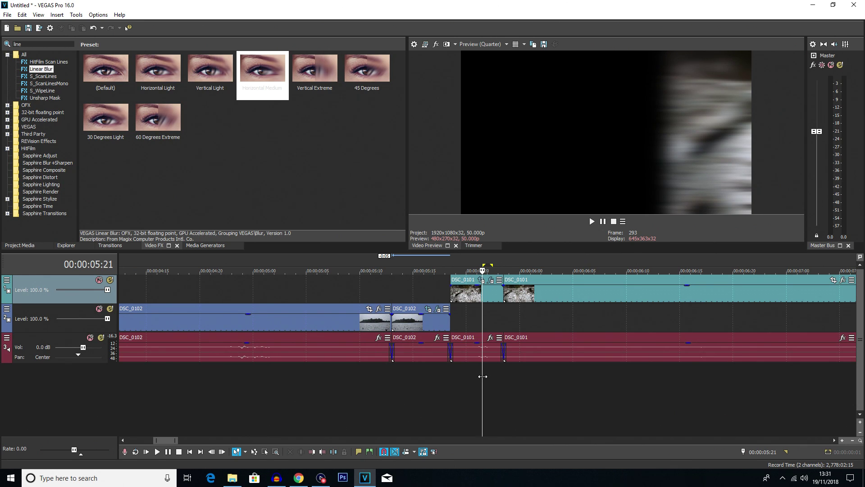
pyautogui.press('d')
pyautogui.press('d')
pyautogui.moveTo(478, 385); pyautogui.dragTo(480, 290)
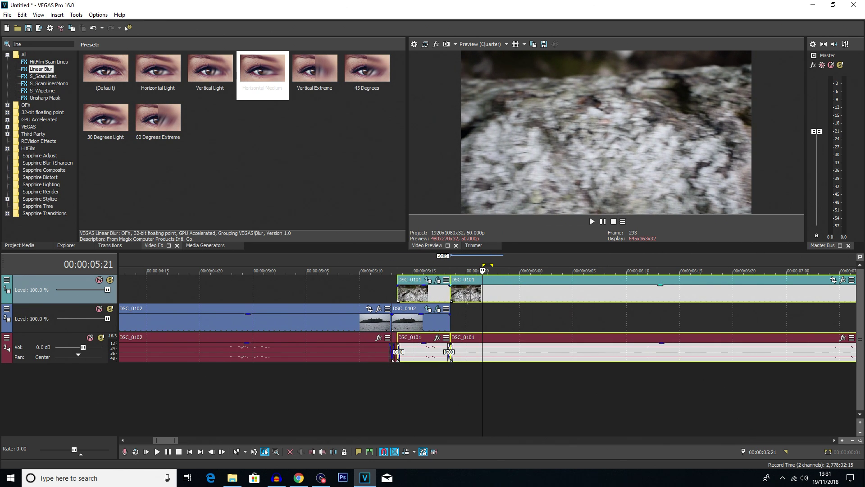
pyautogui.press('d')
pyautogui.press('d')
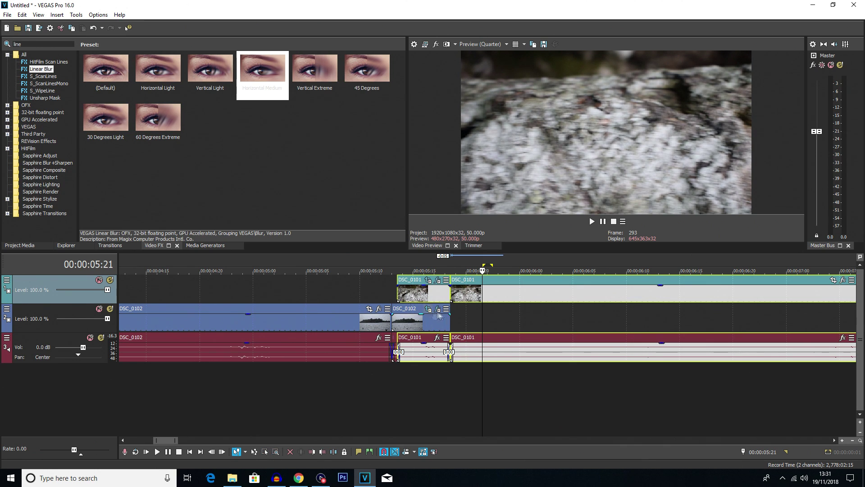
pyautogui.click(451, 311)
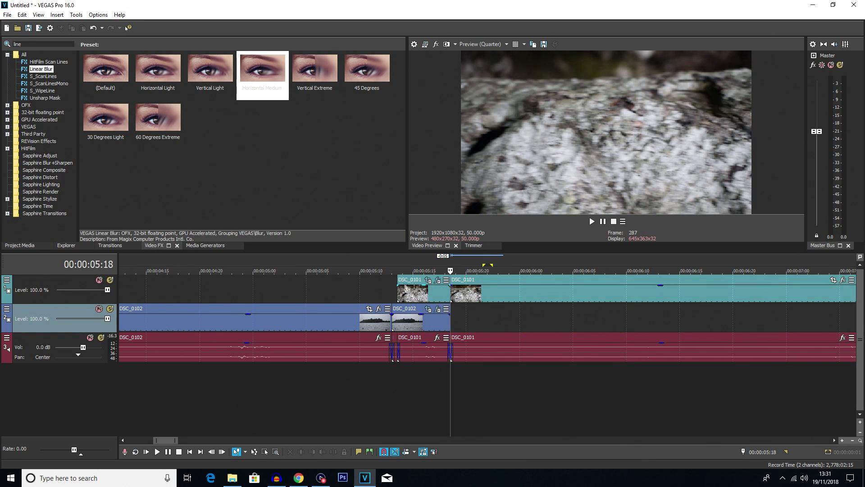
# Extend the short DSC_0101 piece's start to the short DSC_0102 piece's start and align the DSC_0102 piece's final Pan/Crop keyframe with its end.
pyautogui.moveTo(398, 293); pyautogui.dragTo(392, 293)
pyautogui.click(429, 318)
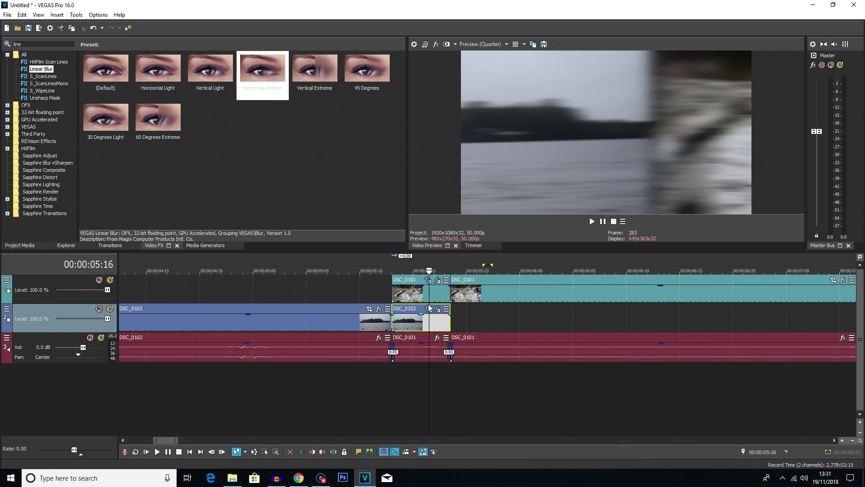
pyautogui.click(427, 308)
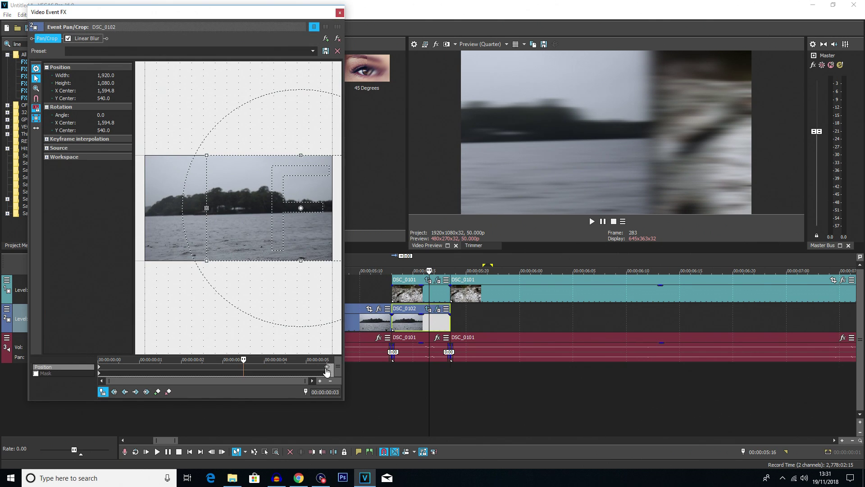
pyautogui.click(327, 369)
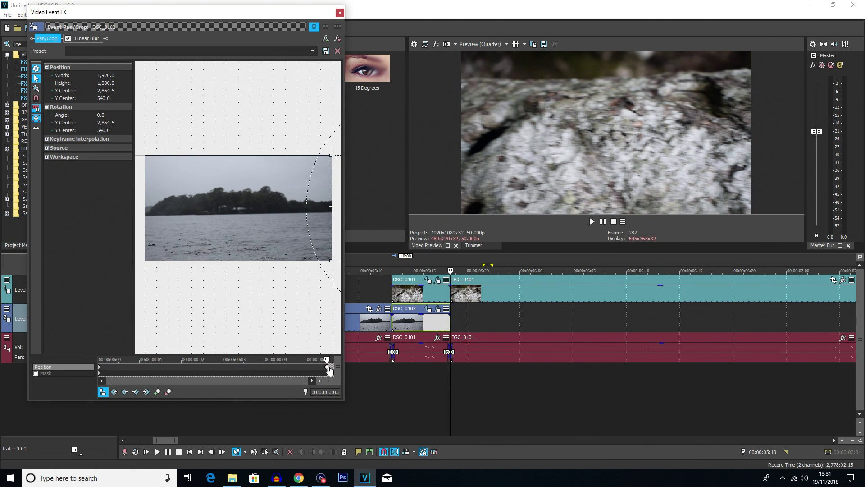
pyautogui.moveTo(295, 370); pyautogui.dragTo(344, 370)
pyautogui.click(342, 14)
# Align the short DSC_0101 piece's final Pan/Crop position keyframe with the end of the piece and close the settings.
pyautogui.click(428, 280)
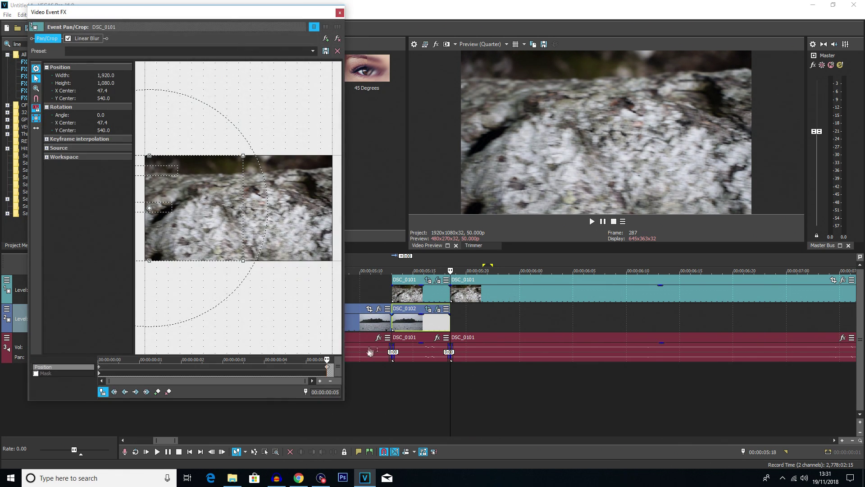
pyautogui.click(328, 367)
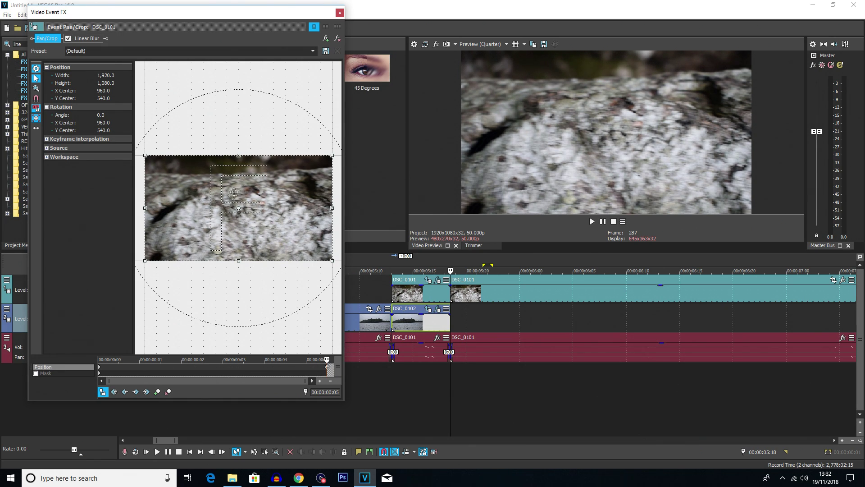
pyautogui.click(340, 13)
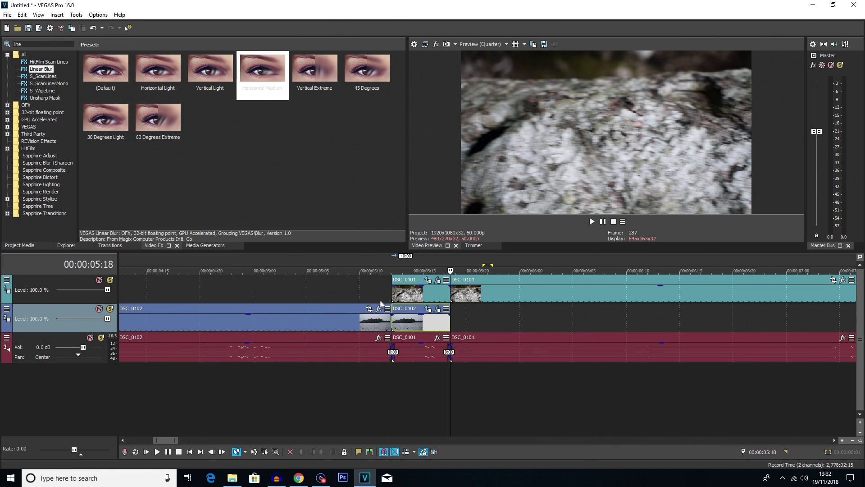
# Play the shortened whip transition twice from just before the overlap to check its movement and speed.
pyautogui.click(350, 290)
pyautogui.press('space')
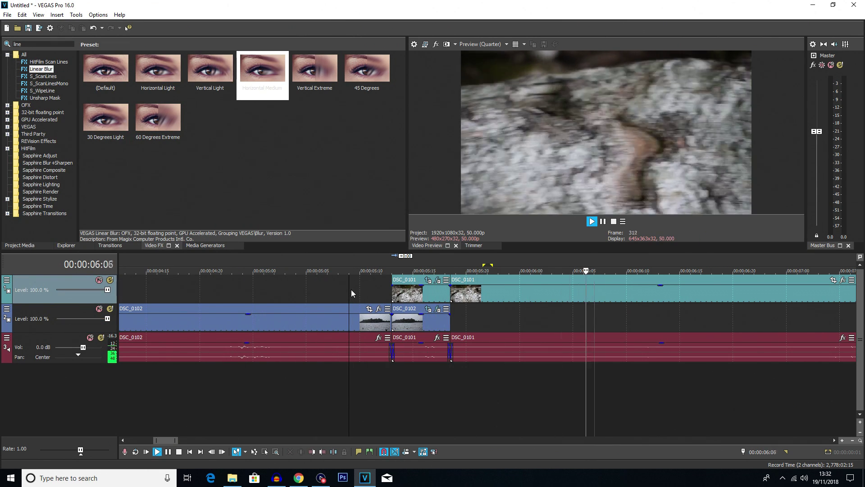
pyautogui.press('space')
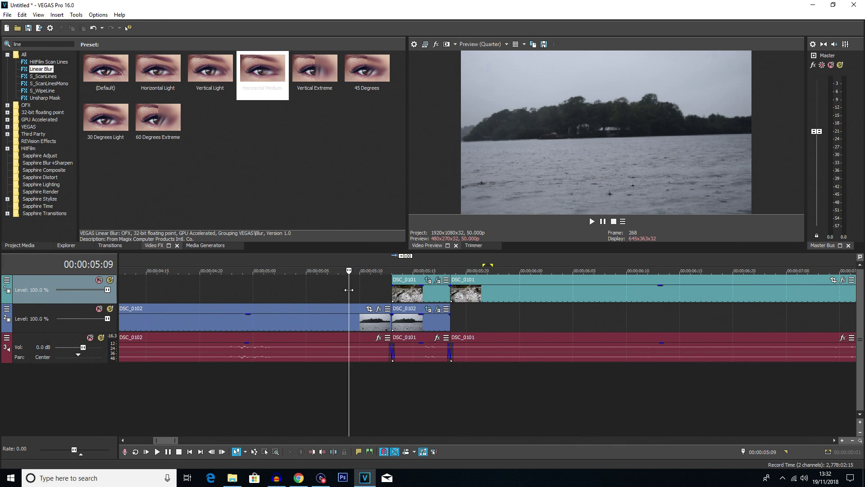
pyautogui.click(321, 290)
pyautogui.press('space')
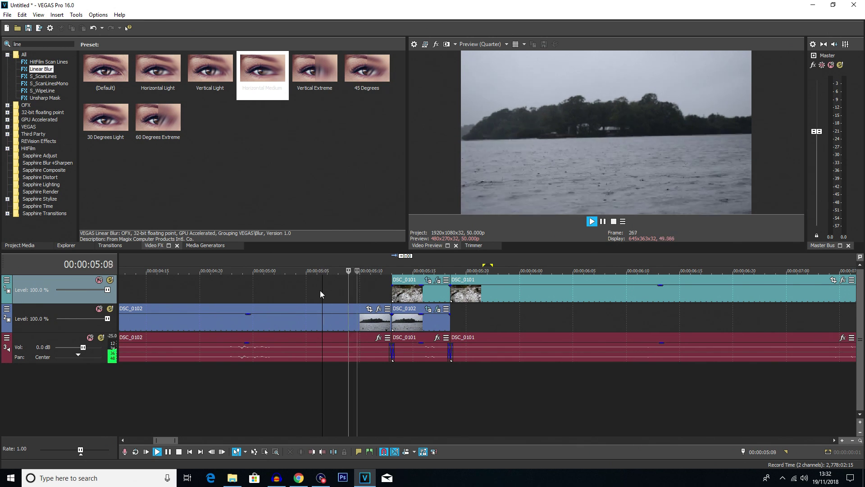
pyautogui.press('space')
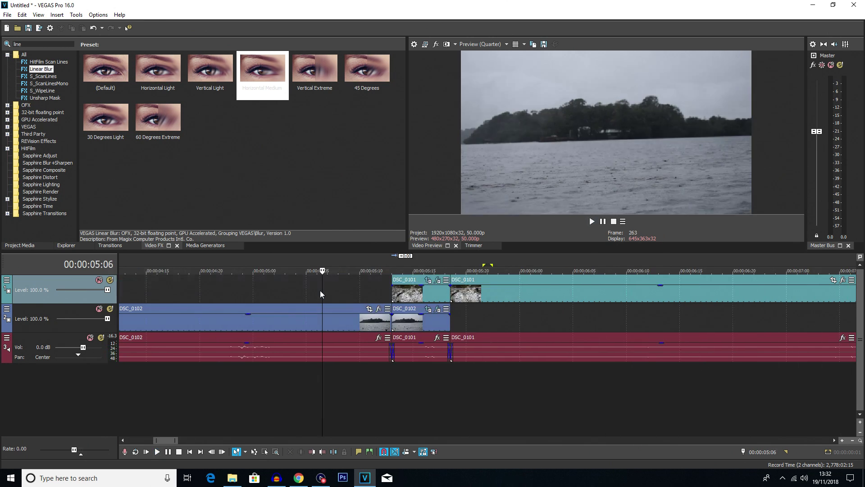